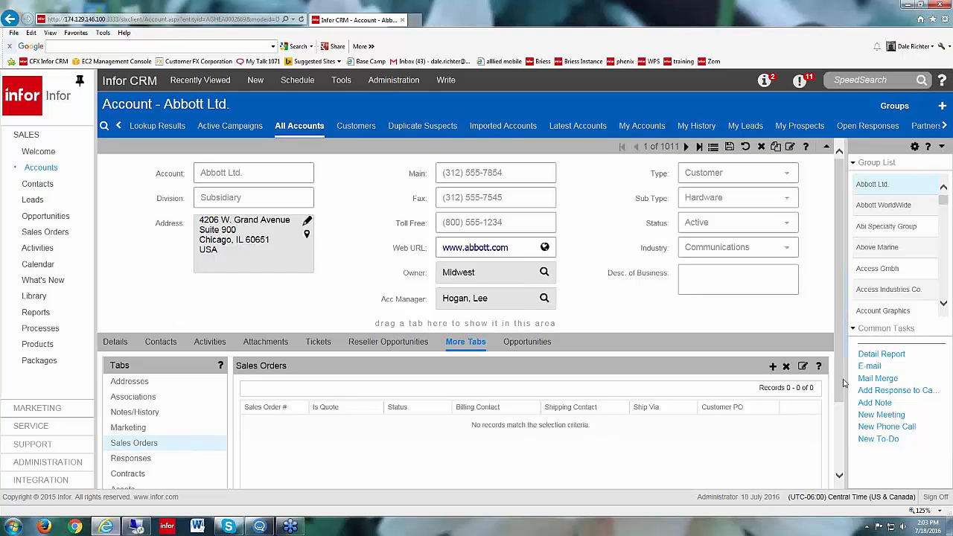
Step: Open the maintenance contract listed among the contracts of the Abbott Ltd. account
scroll(843, 383, down, 2)
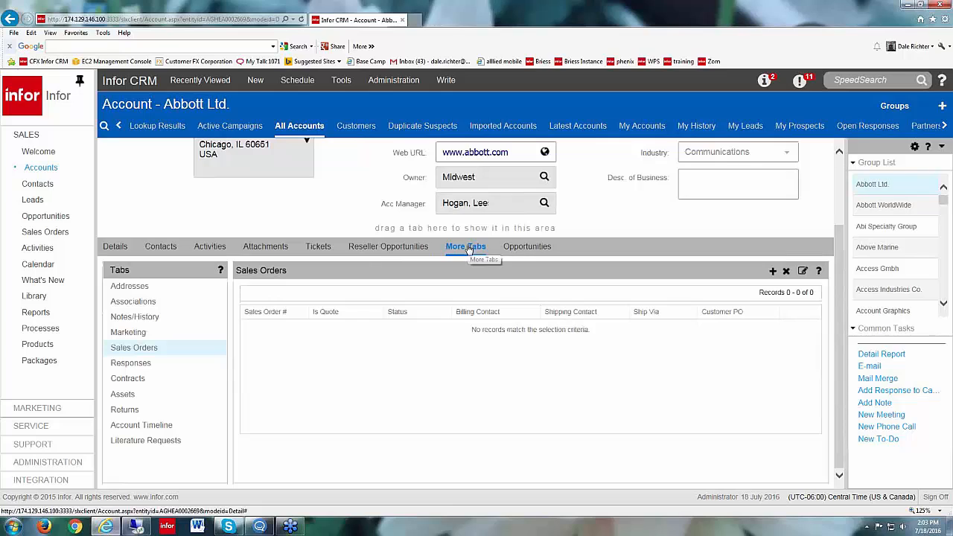
click(128, 380)
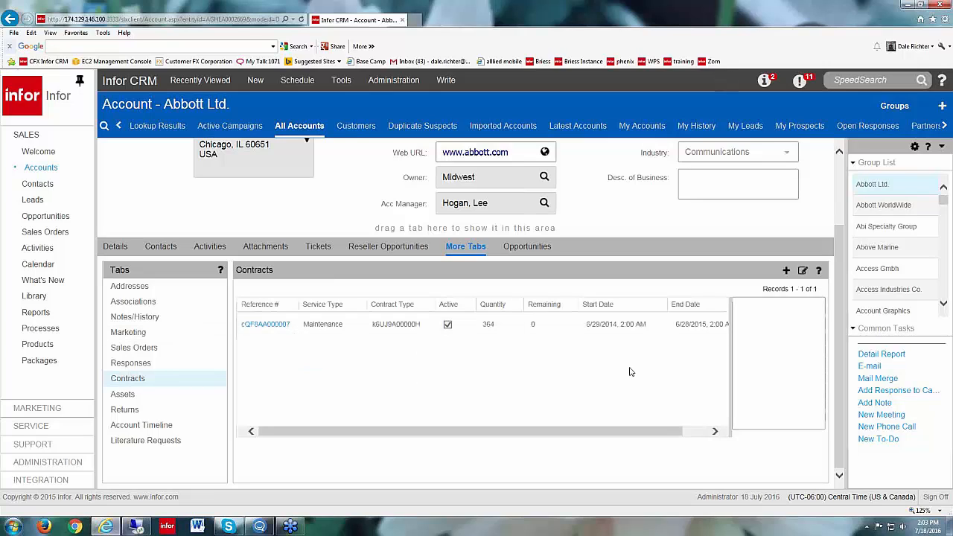
click(257, 327)
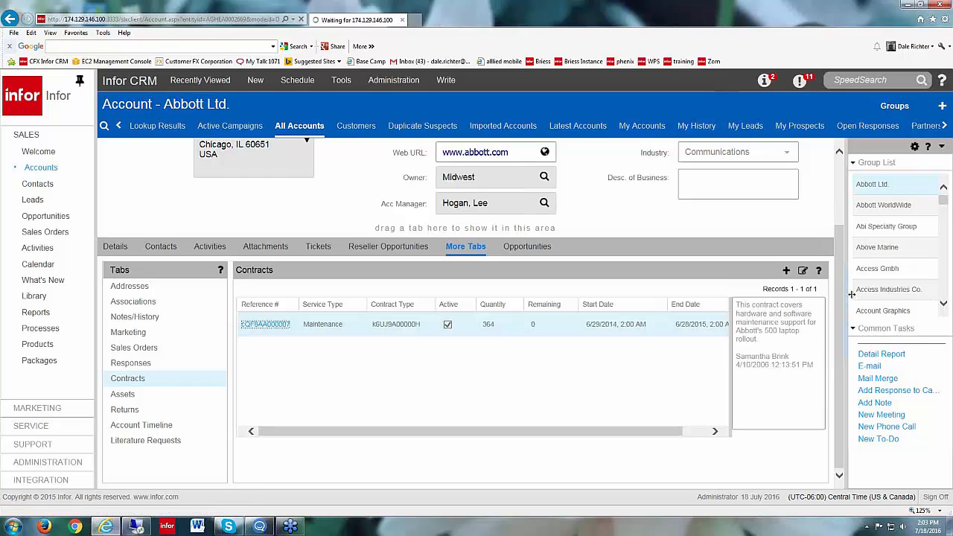
drag(838, 306, 838, 240)
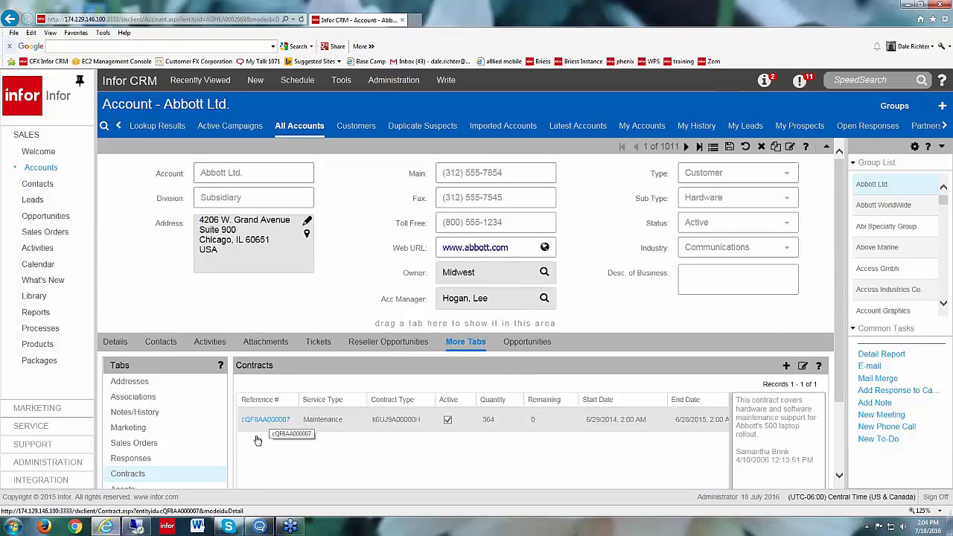
scroll(258, 439, down, 1)
click(269, 377)
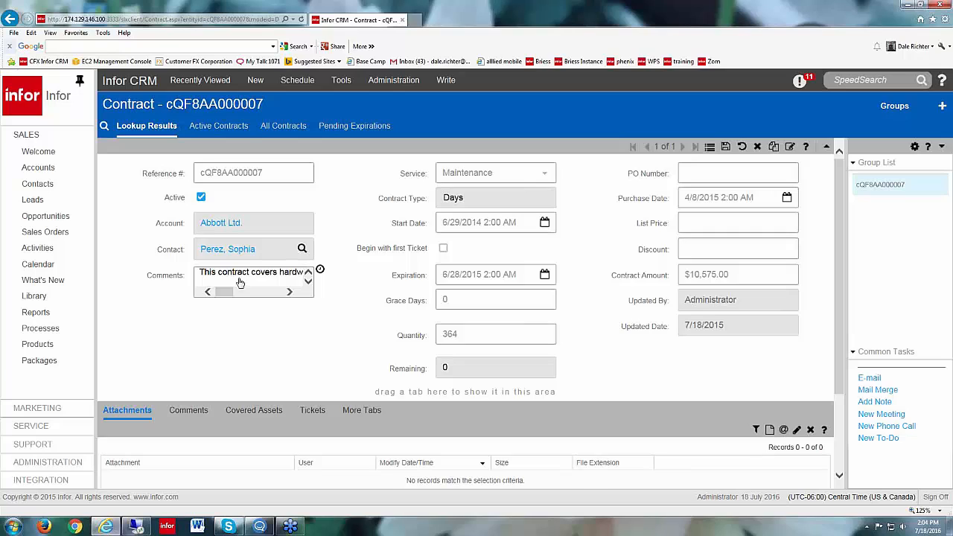
Step: Review the contract's service options, contract type, quantity and PO number fields
click(546, 176)
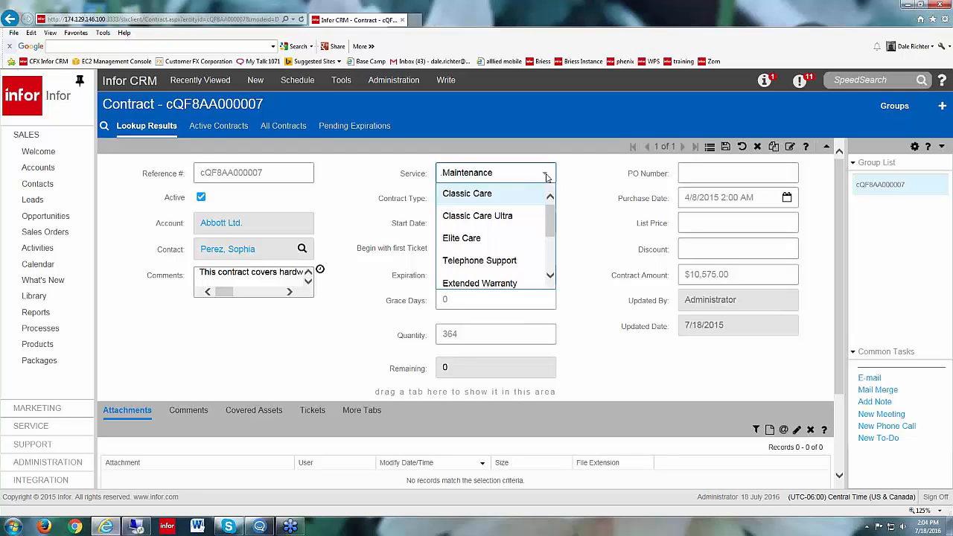
click(546, 176)
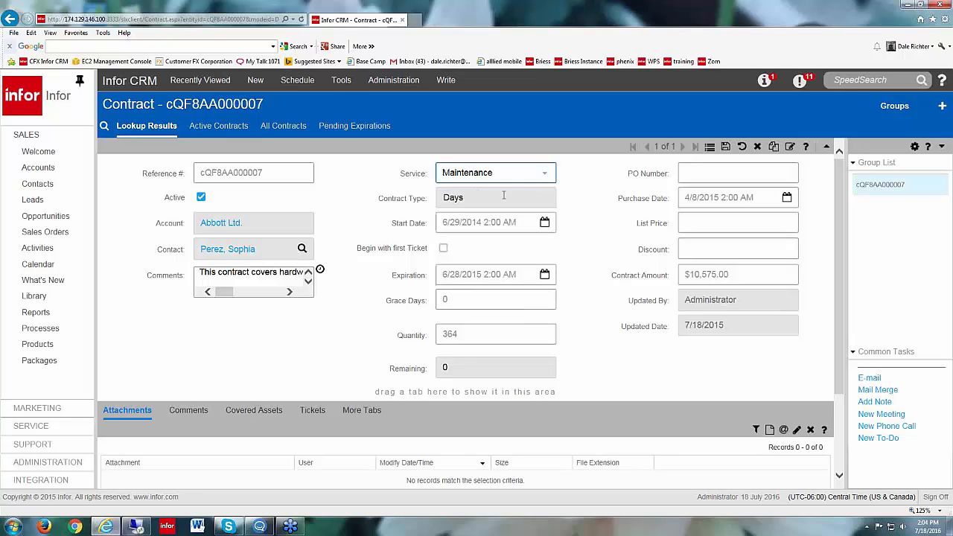
click(476, 206)
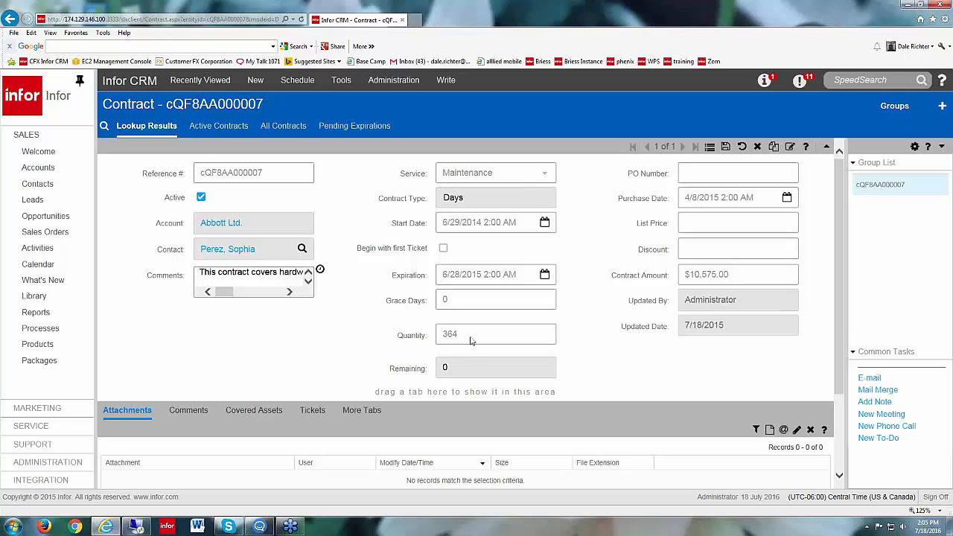
drag(493, 335, 403, 328)
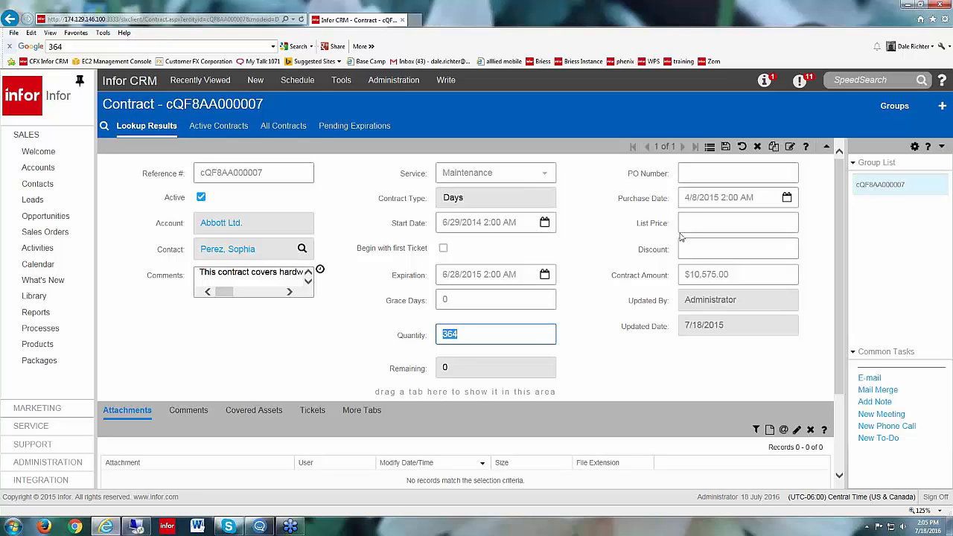
click(693, 173)
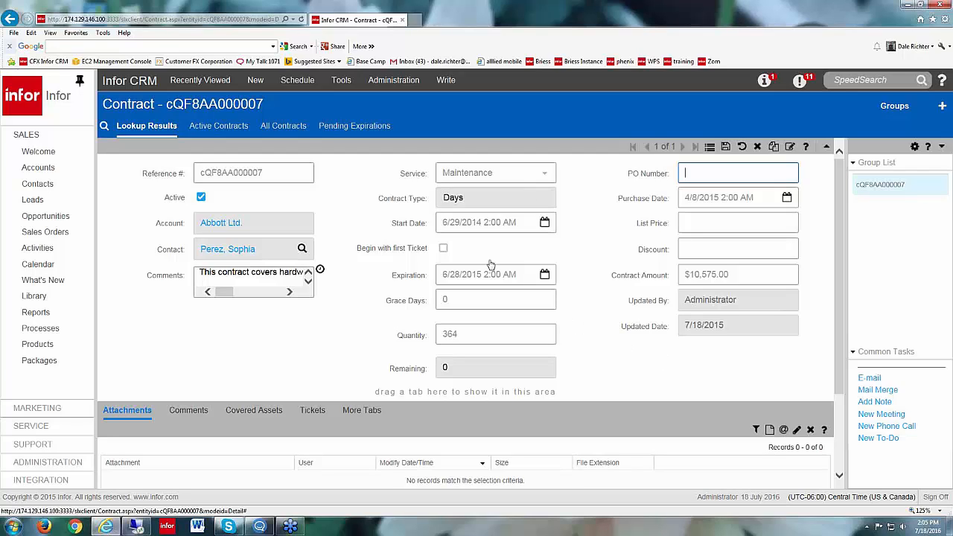
Step: Return to the contract's Abbott Ltd. account and start a new ticket for it
click(233, 225)
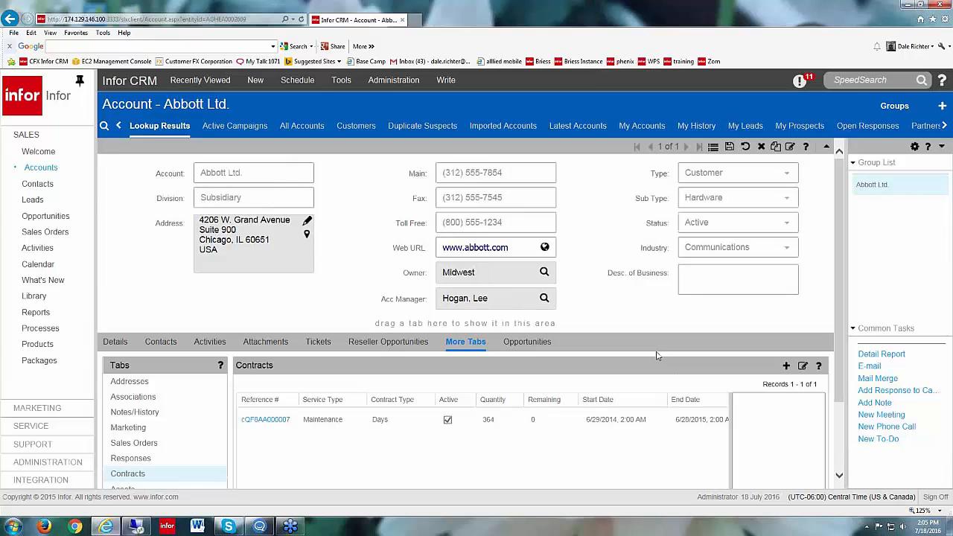
click(258, 83)
mouse_move(293, 85)
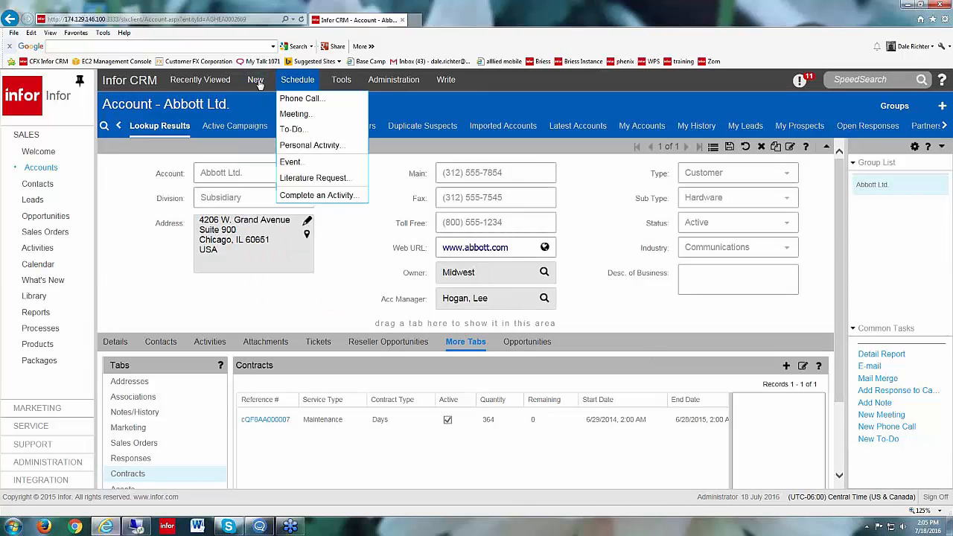
click(253, 82)
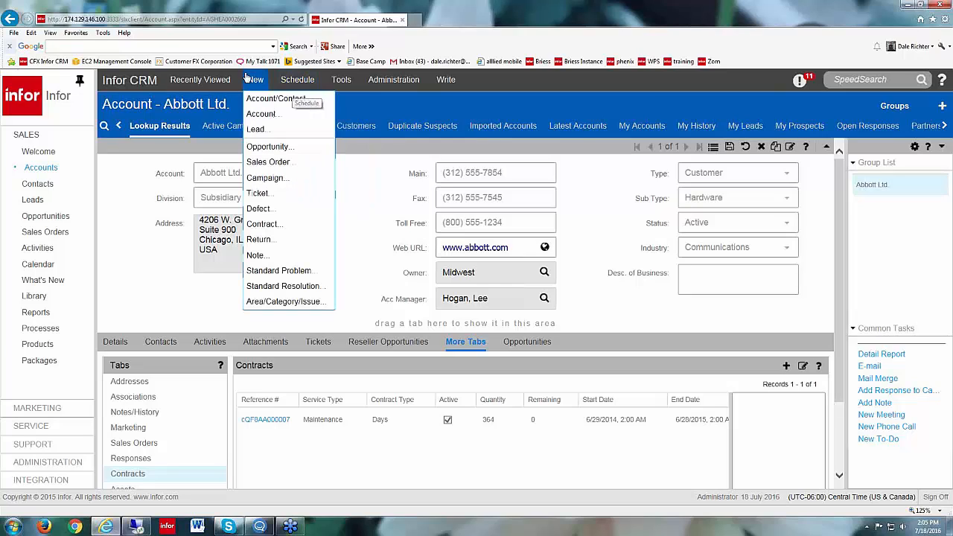
click(254, 196)
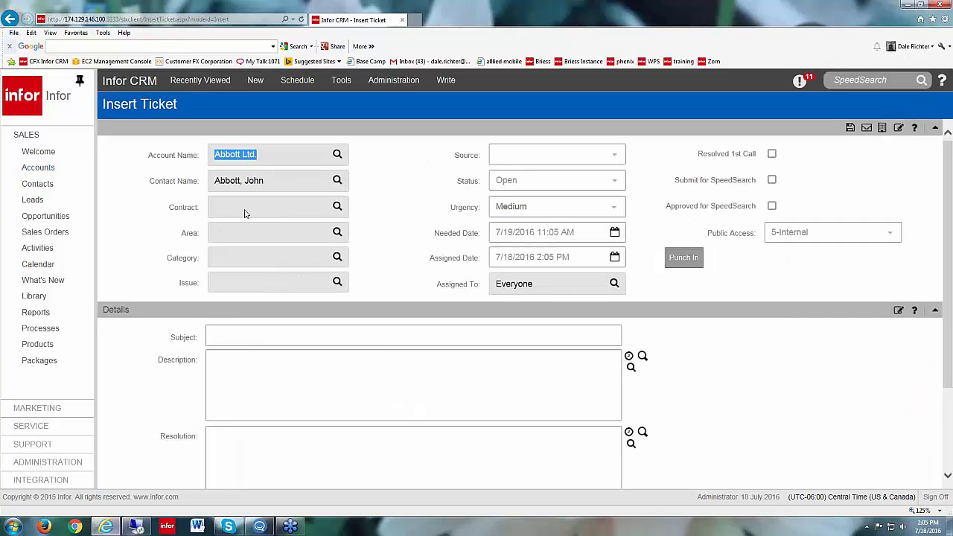
Step: Look up the account's maintenance contract and link it to the new ticket
click(336, 207)
click(555, 185)
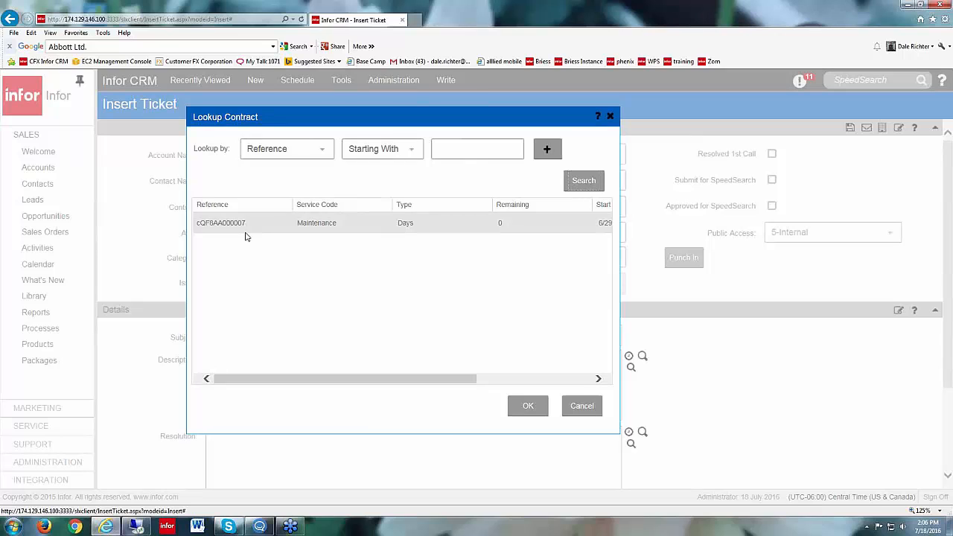
click(529, 409)
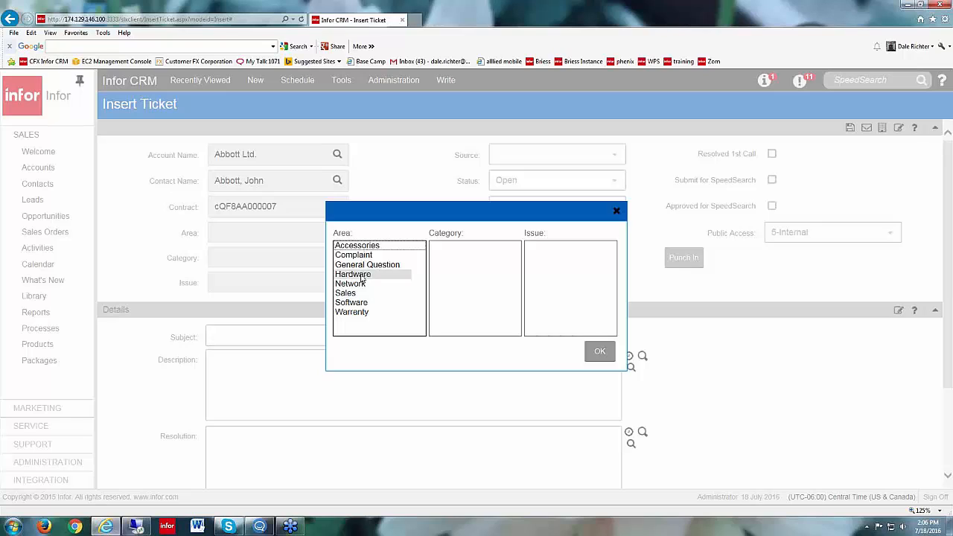
Step: Classify the ticket with area Hardware, category Hard Drive and issue Corrupt
click(361, 275)
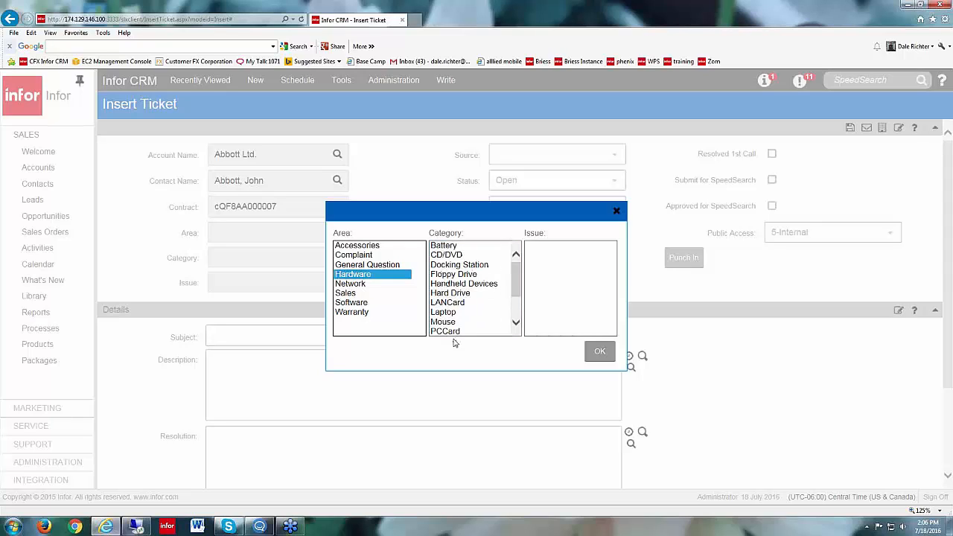
click(458, 295)
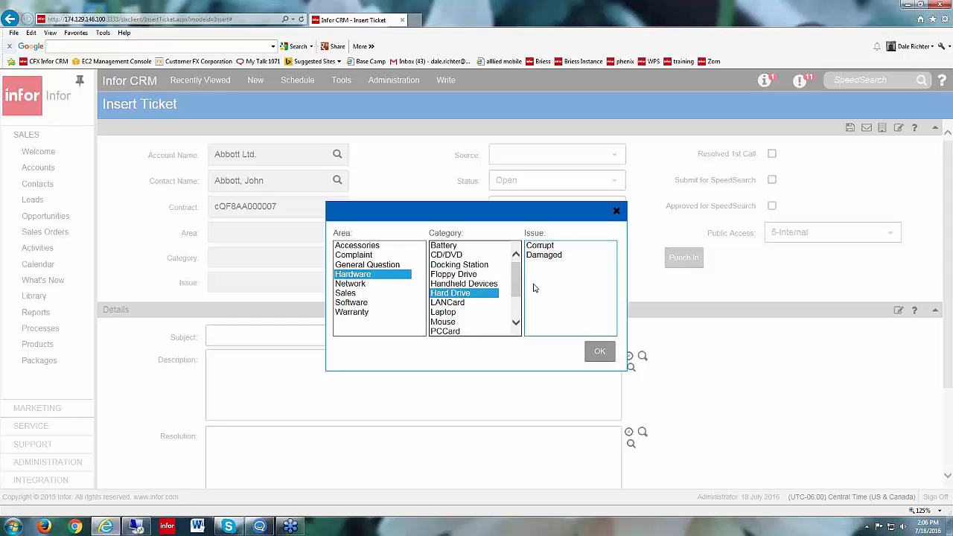
click(539, 247)
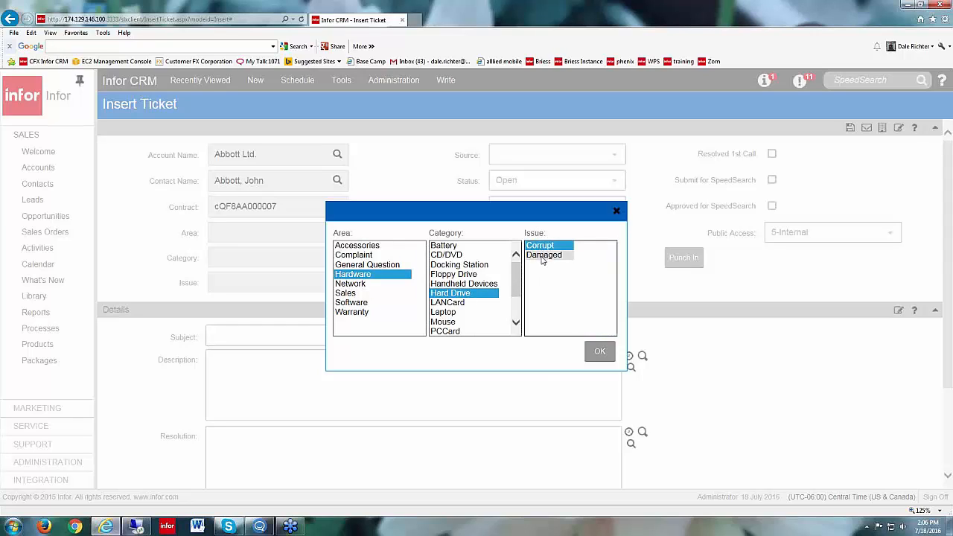
click(600, 350)
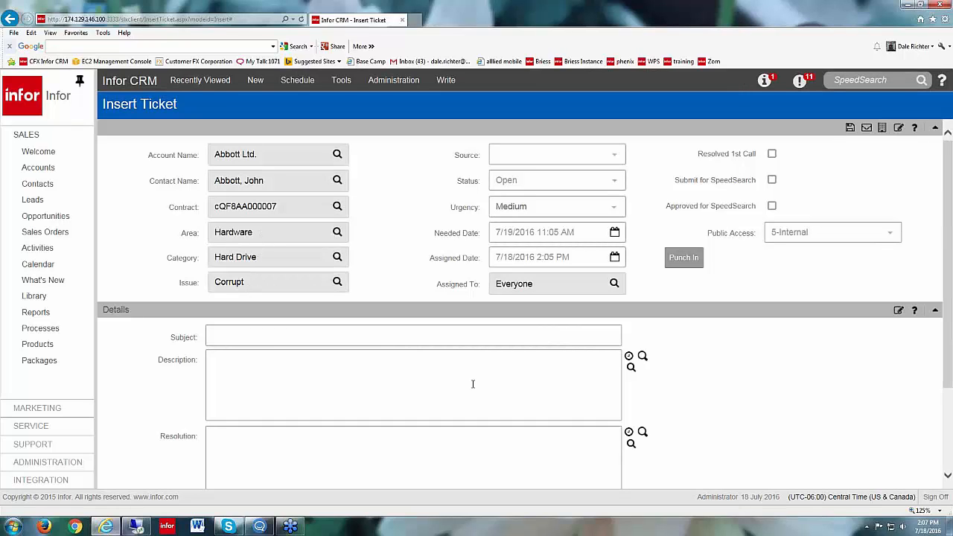
Step: Set the ticket's source to Email and check the available status options, leaving it Open
click(616, 158)
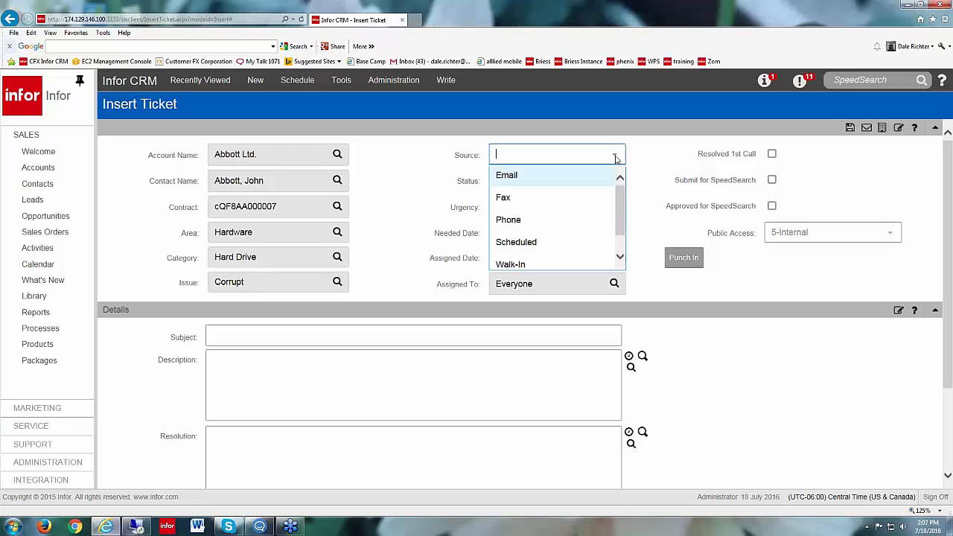
click(548, 177)
click(612, 155)
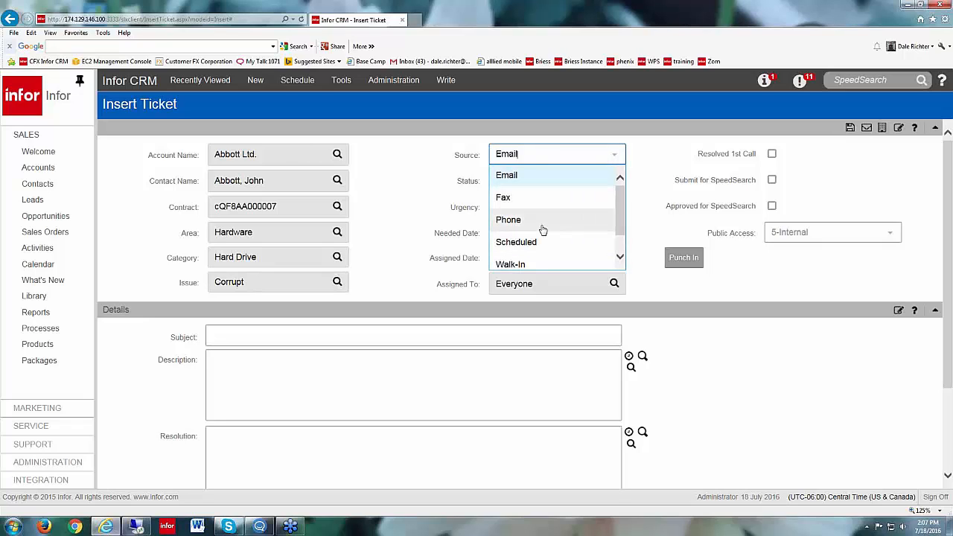
click(659, 158)
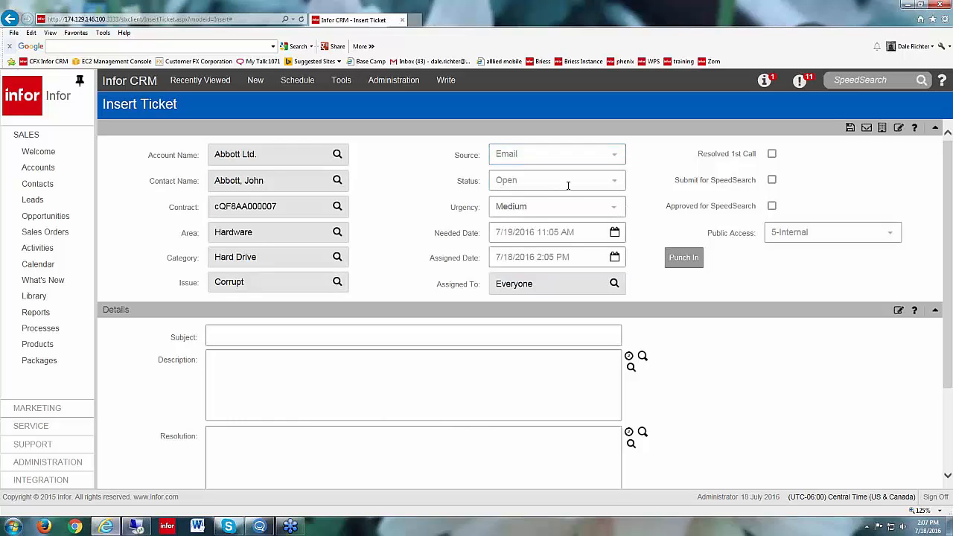
click(614, 183)
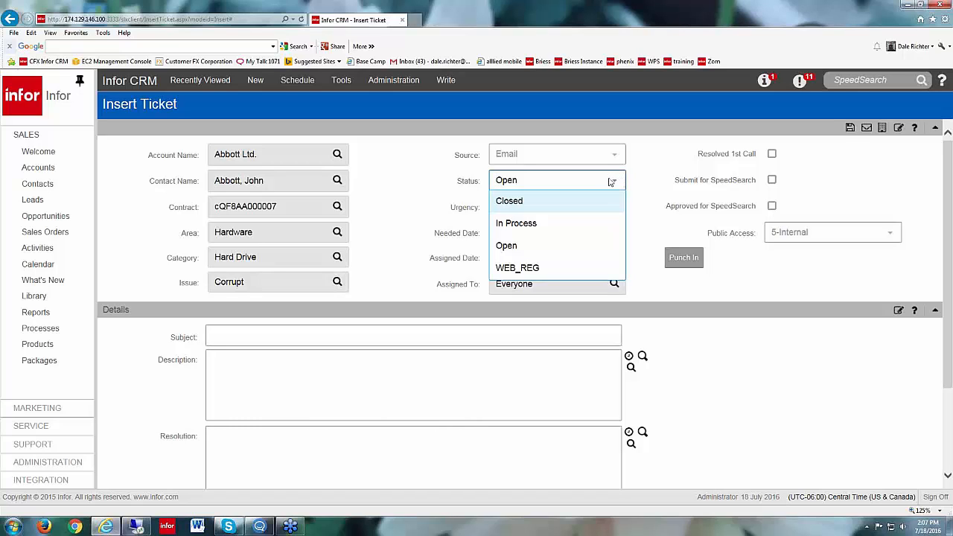
click(611, 183)
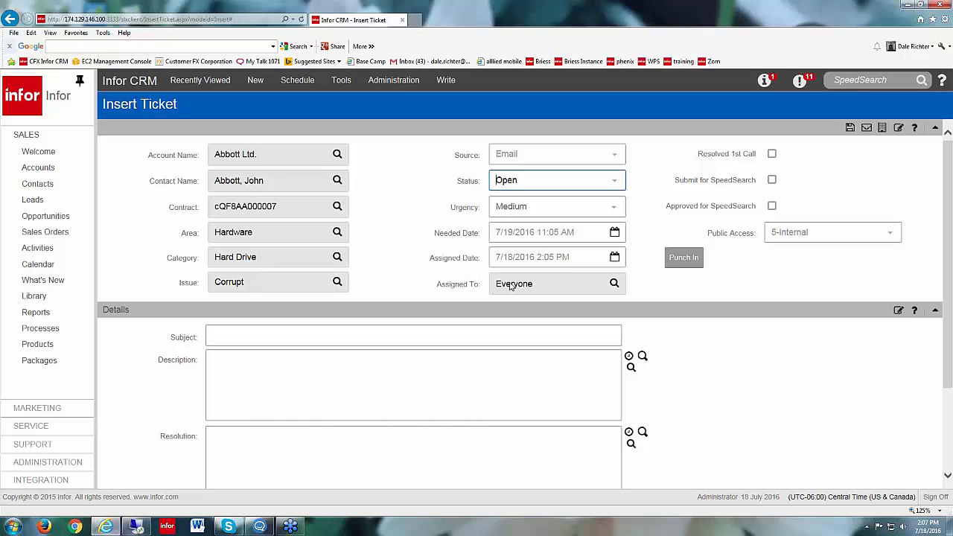
Step: Try to assign the ticket to the first individual user in the owner lookup
click(614, 283)
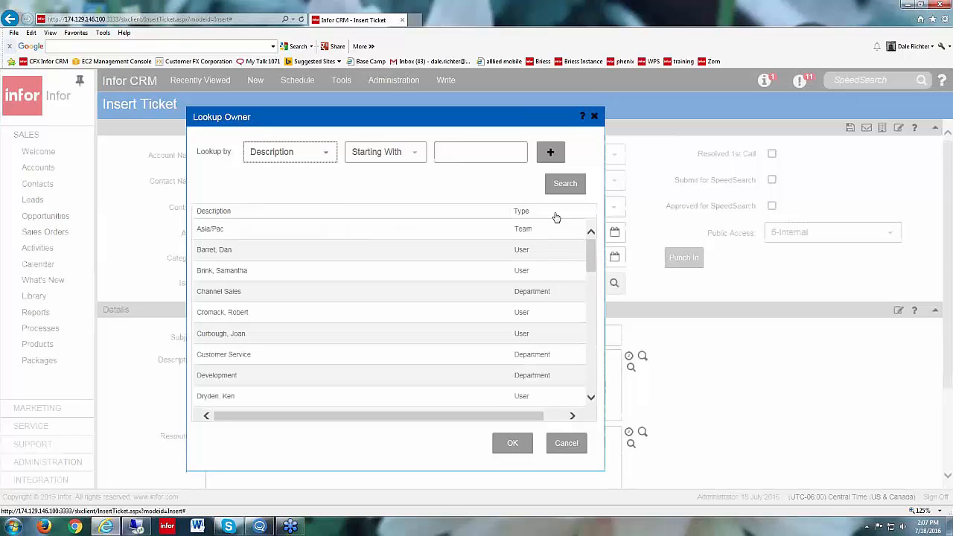
click(240, 253)
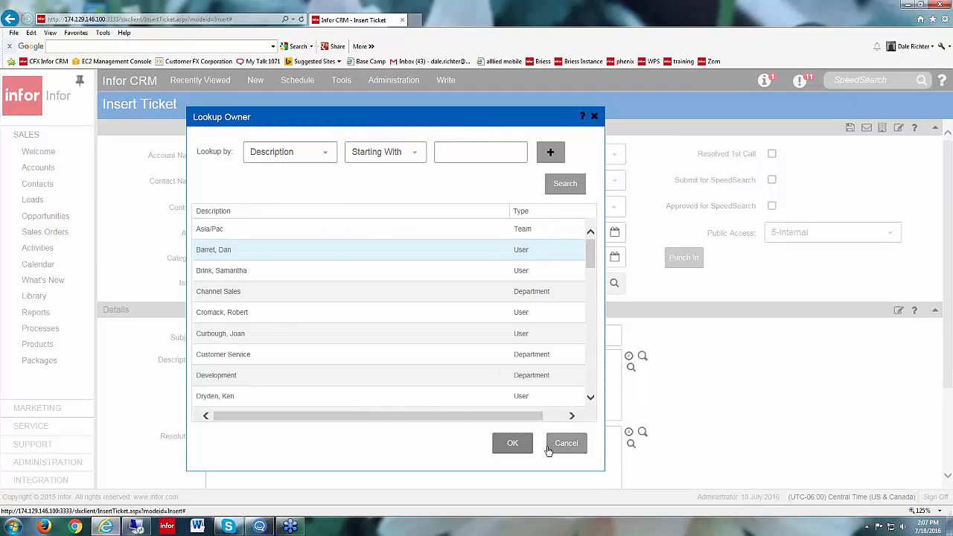
click(518, 443)
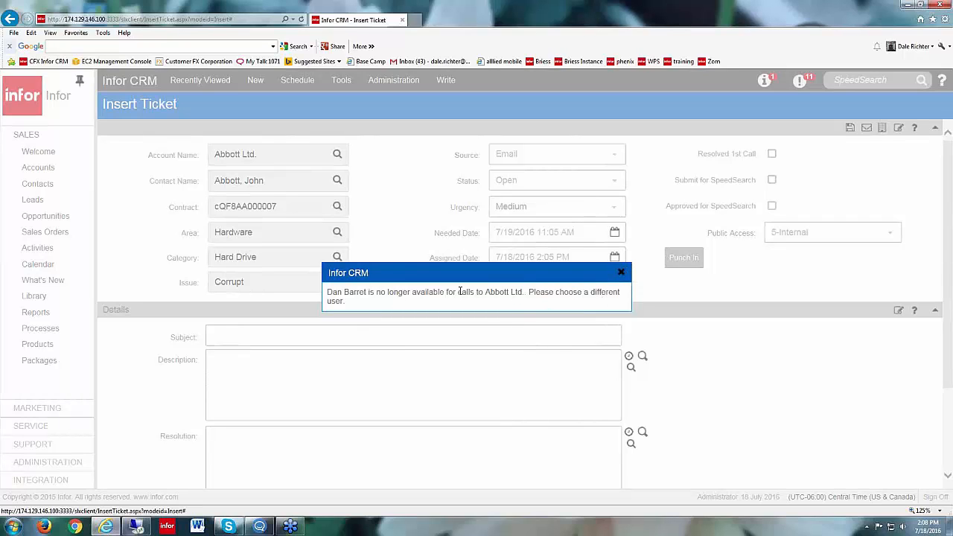
click(622, 274)
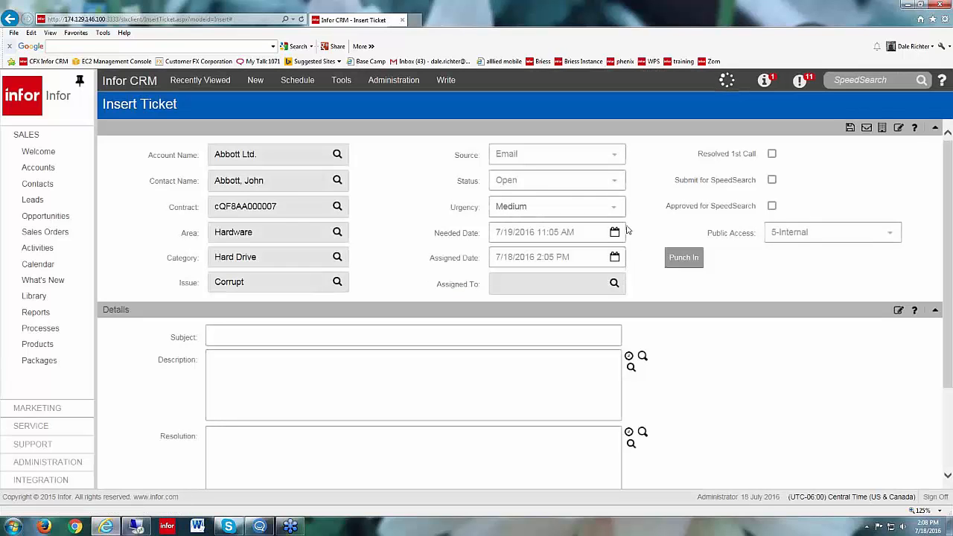
Step: Assign the ticket to a different user further down the owner lookup list
click(614, 283)
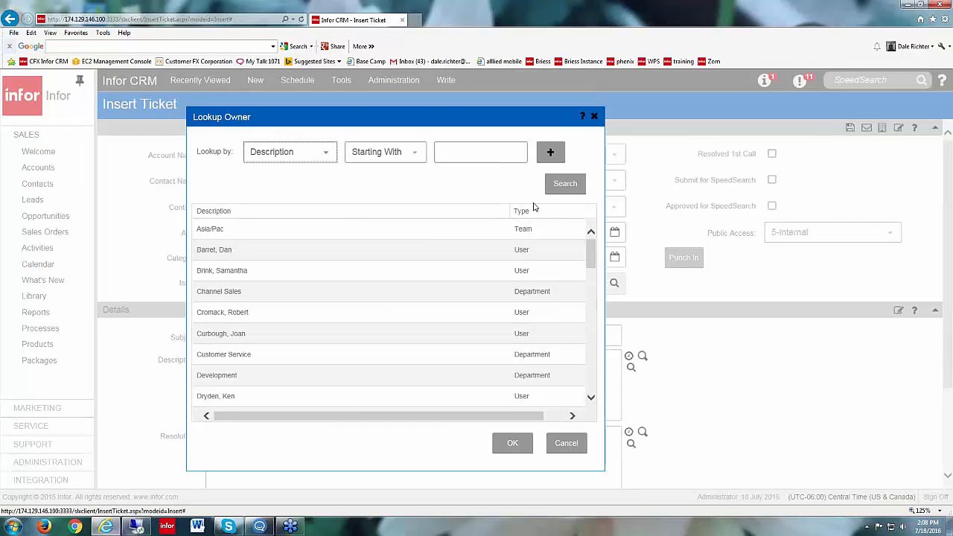
scroll(536, 313, down, 5)
click(513, 443)
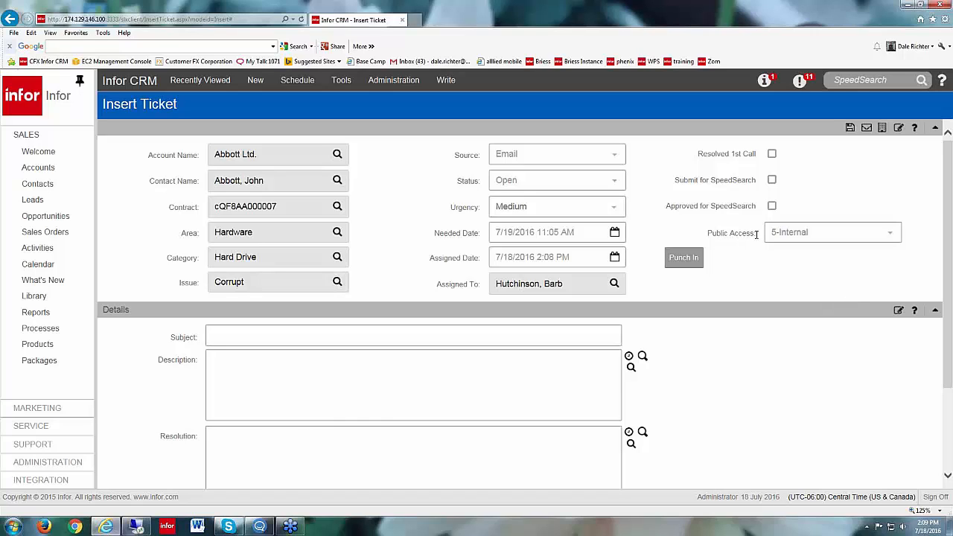
Step: Check the public access options for the ticket without changing the 5-Internal setting
click(892, 233)
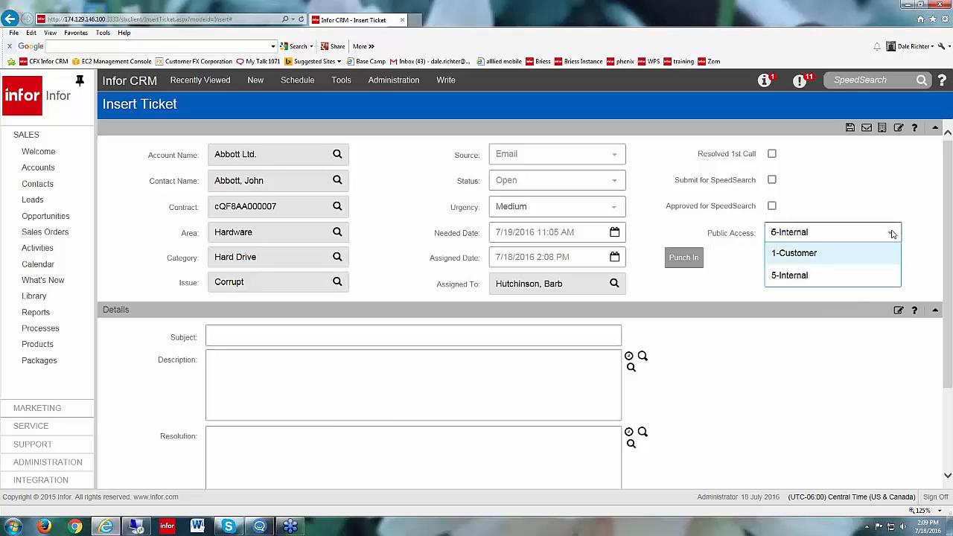
click(892, 233)
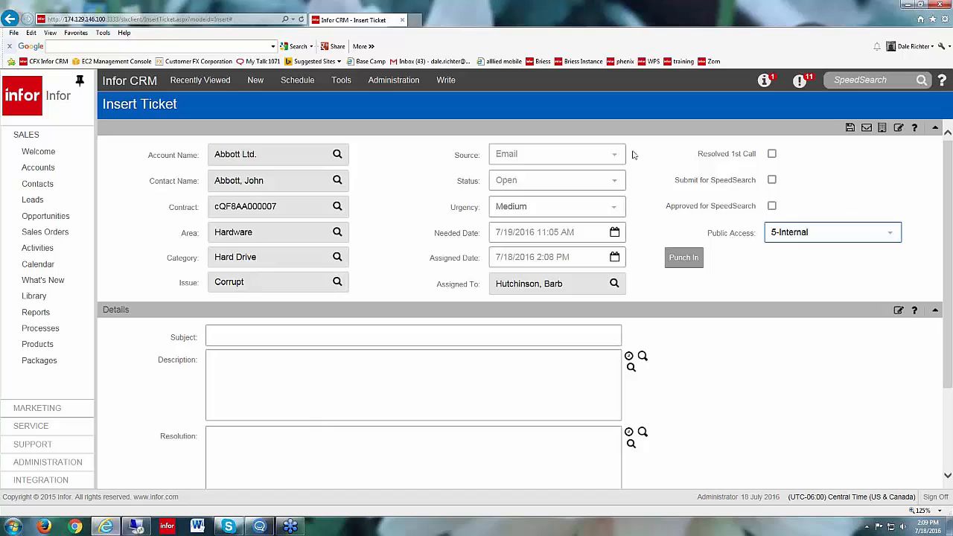
click(890, 236)
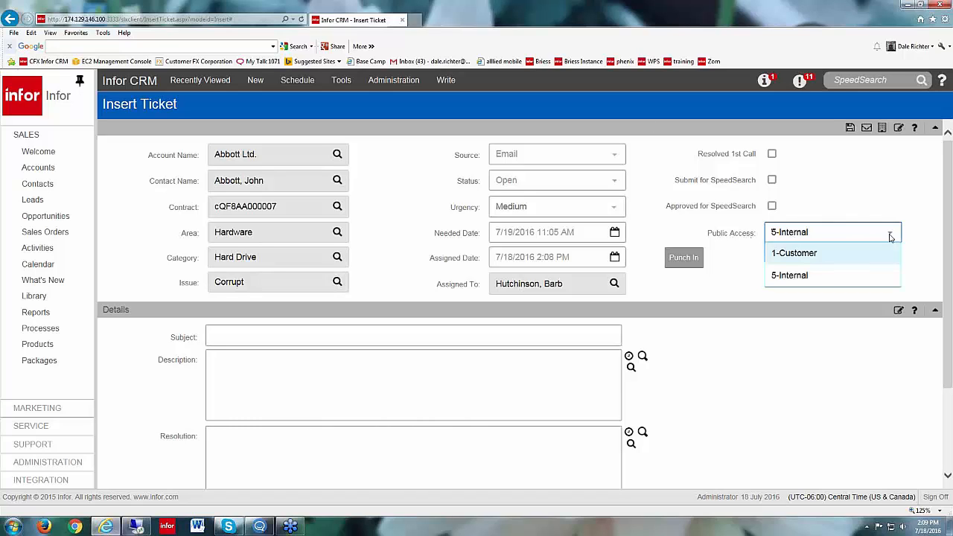
click(891, 236)
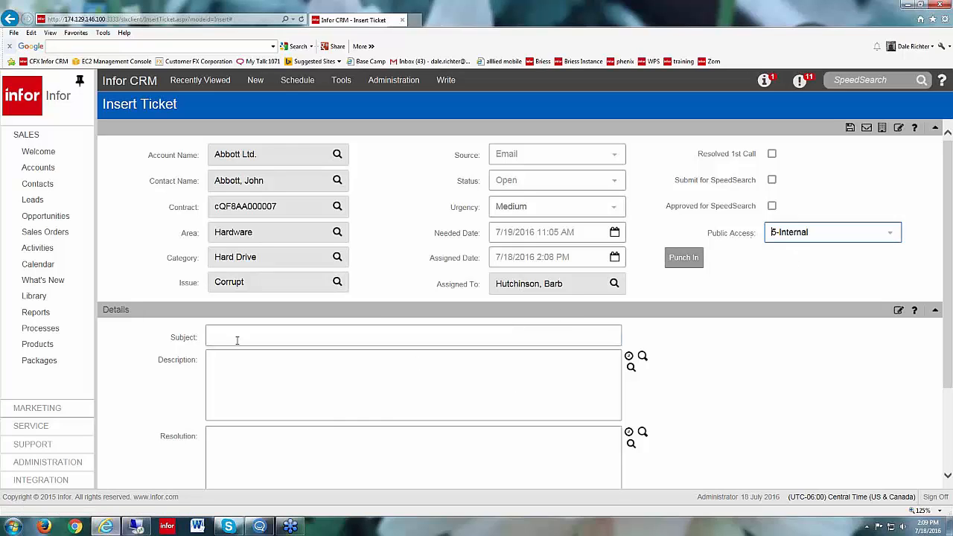
Step: Enter "Bad Harddrive" as the ticket's subject and "agadfggb" as its description, and save the ticket
click(316, 340)
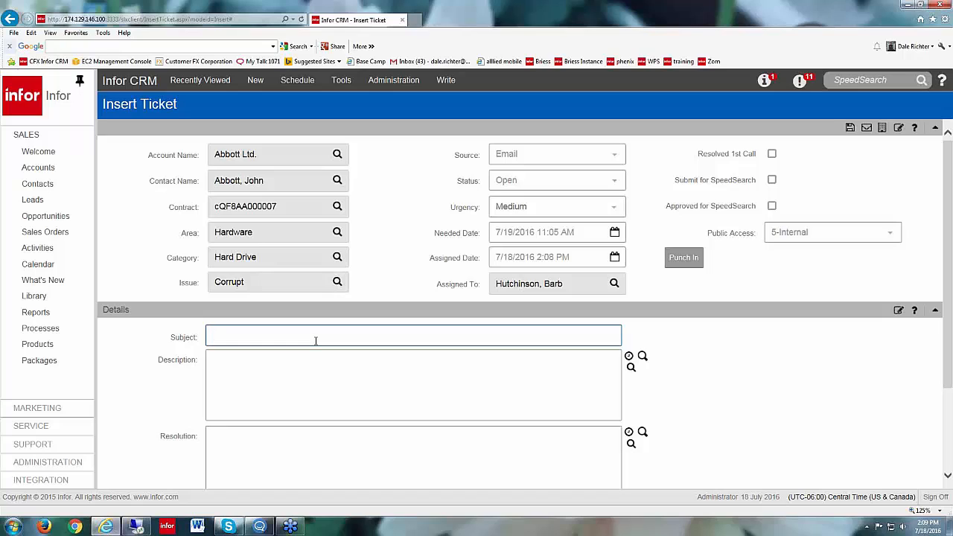
text(Bad Harddrive)
click(288, 368)
text(agadfggb)
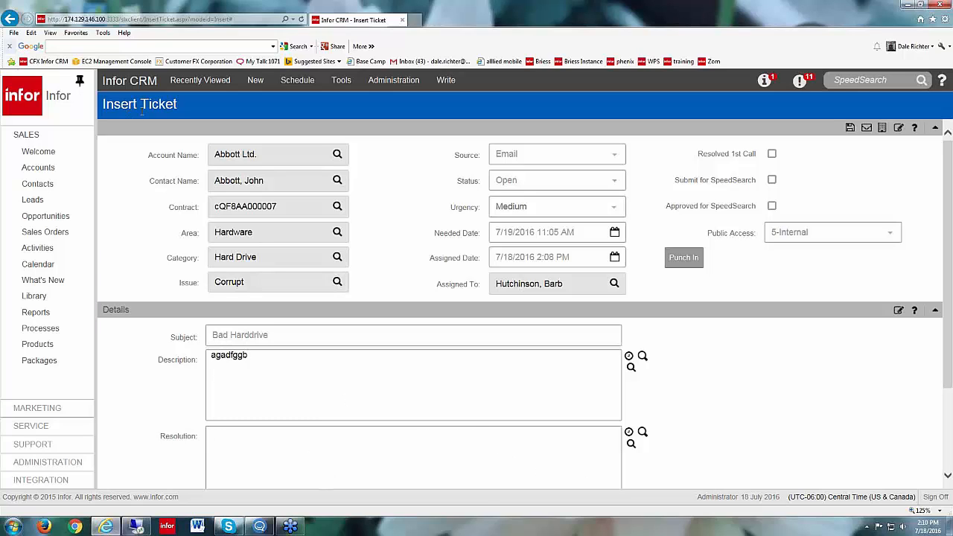
click(849, 127)
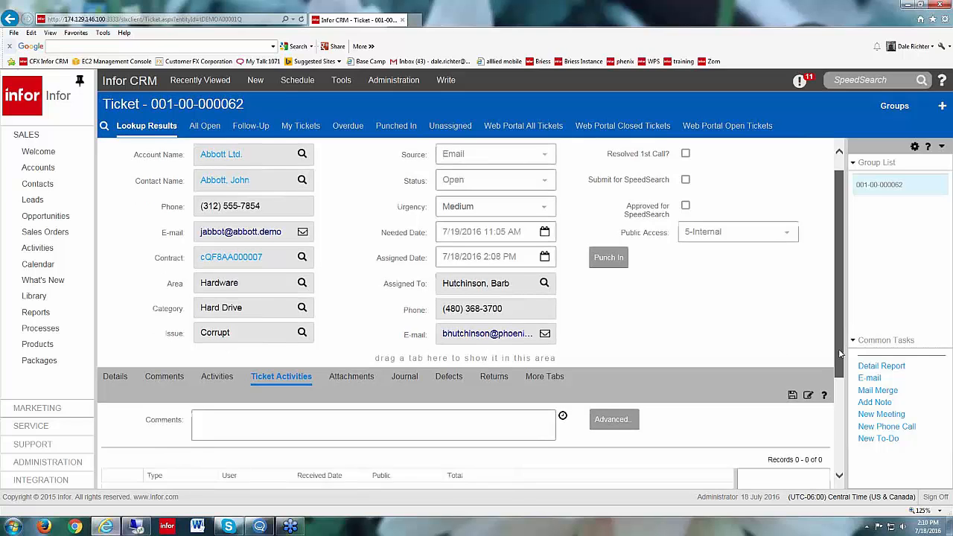
Step: Examine the saved ticket's subject, description and resolution details and its internal comments section
scroll(809, 410, down, 3)
click(115, 268)
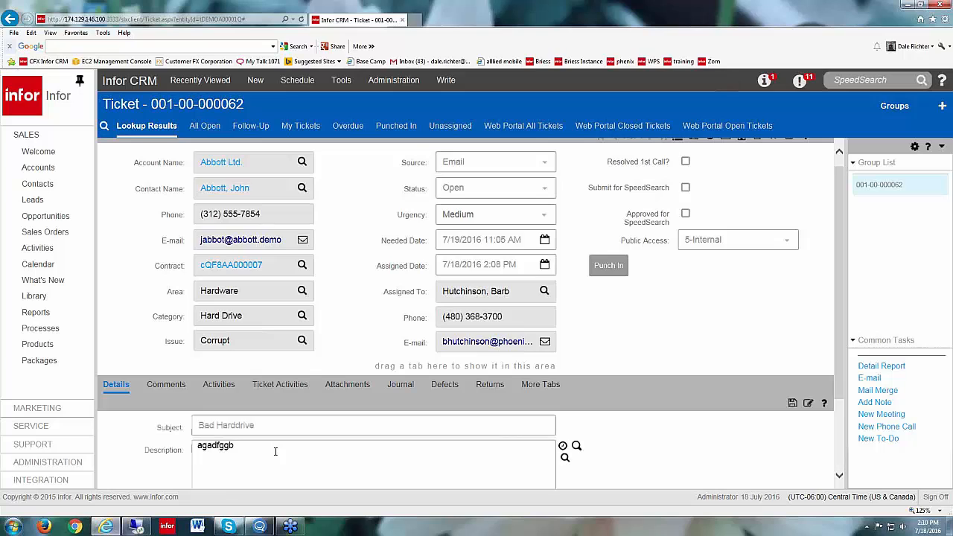
scroll(279, 448, down, 2)
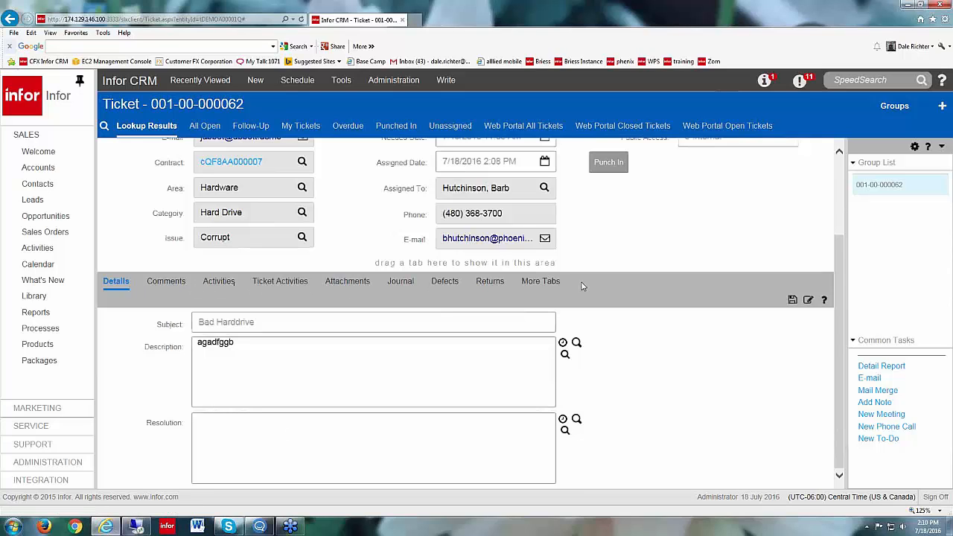
scroll(588, 291, up, 3)
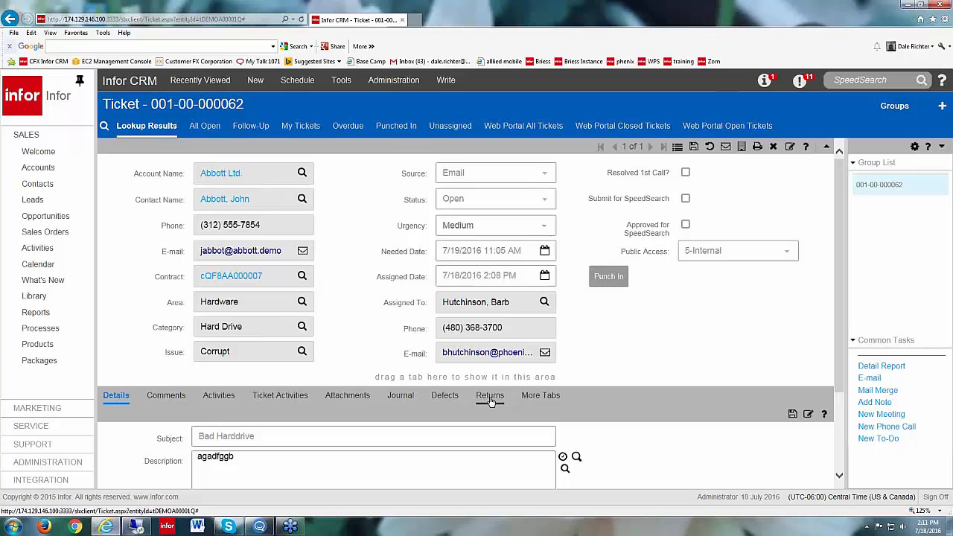
scroll(490, 400, down, 1)
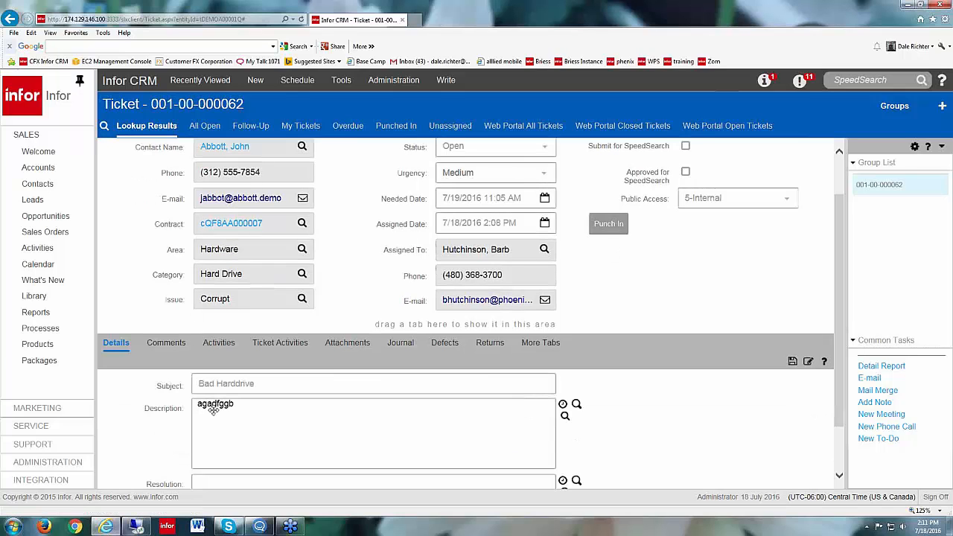
click(166, 343)
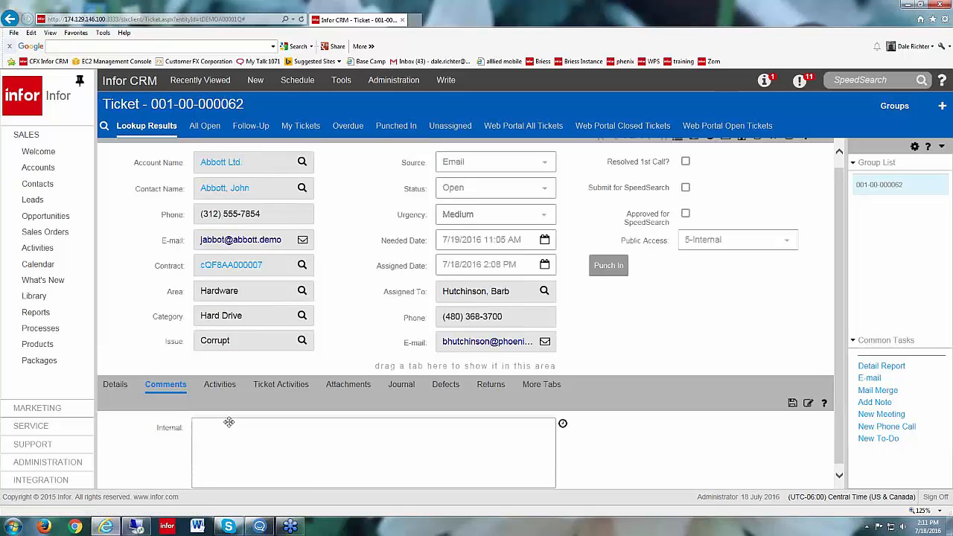
Step: View the ticket's activities and examine the linked contact, account and ticket on a new phone call form, closing it unsaved
click(220, 384)
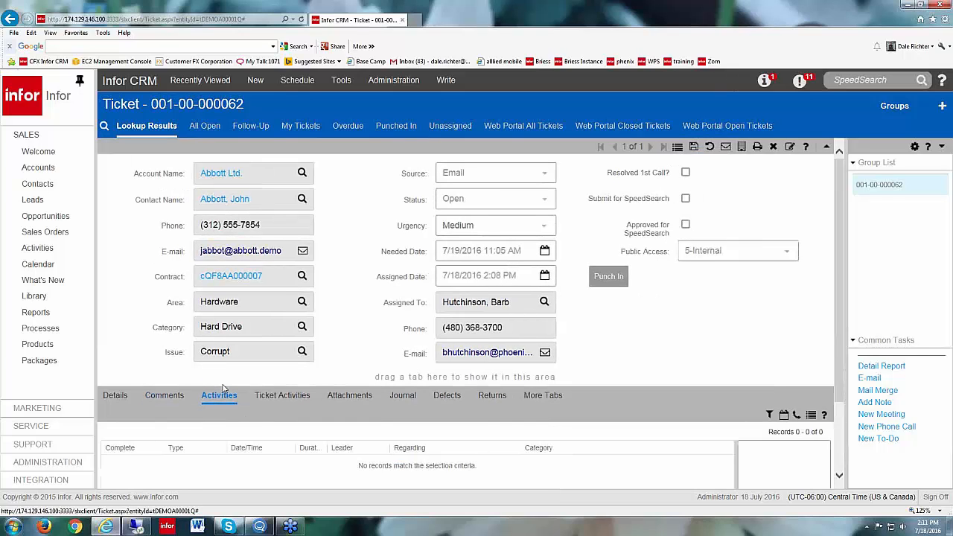
scroll(562, 374, down, 3)
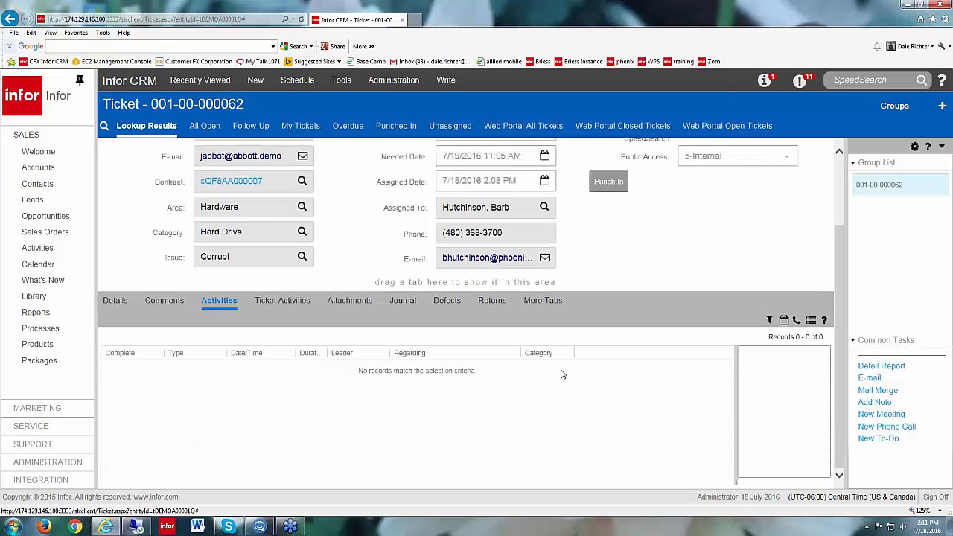
click(796, 322)
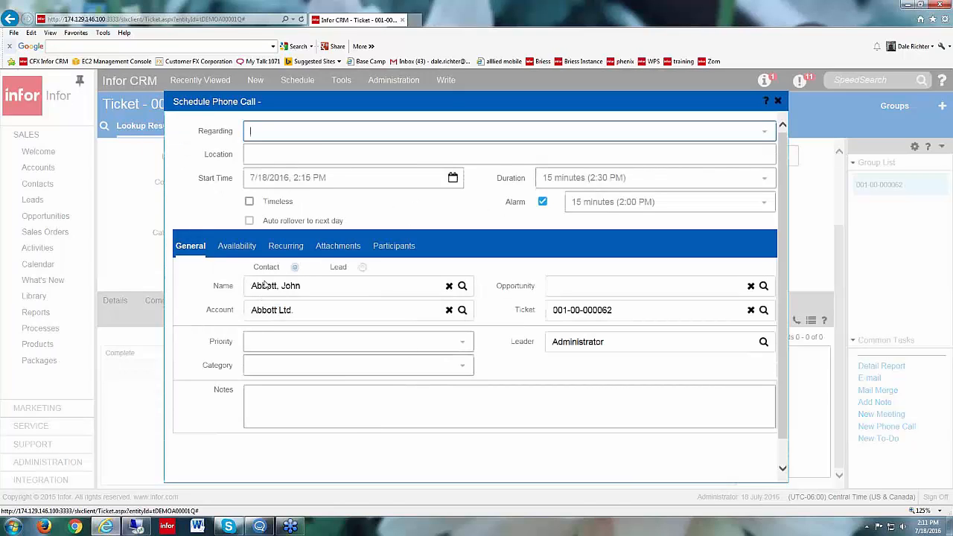
mouse_move(254, 290)
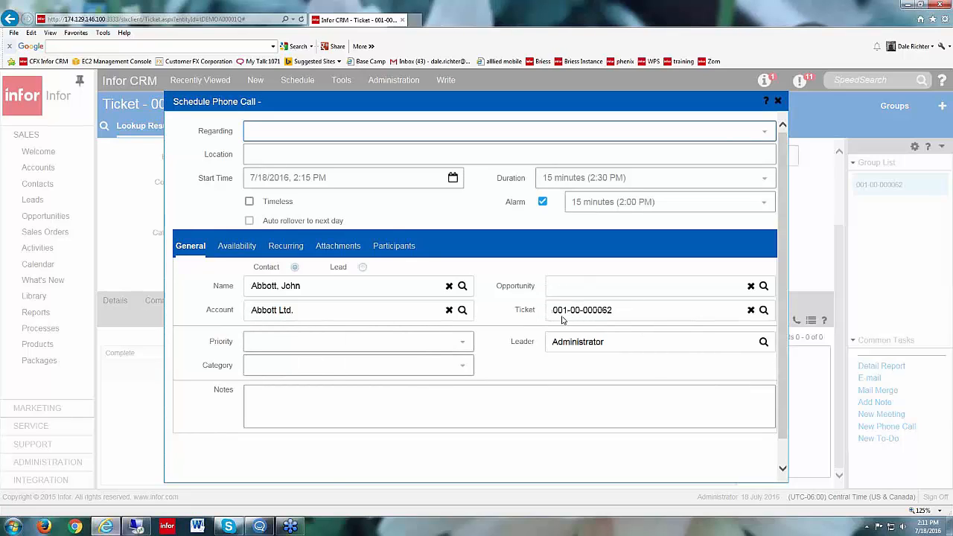
mouse_move(580, 319)
click(779, 101)
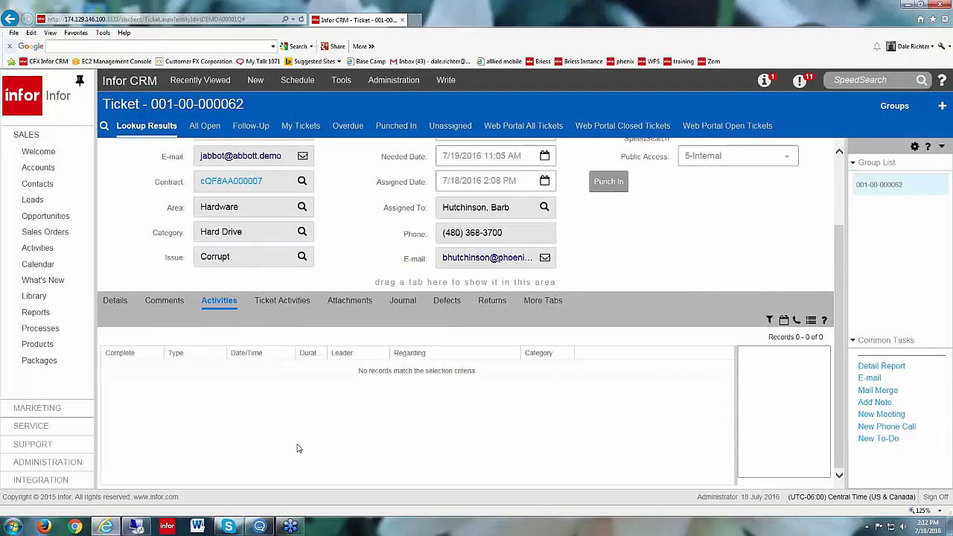
Step: Show the ticket activities, and punch in and back out to record a timed activity on the ticket
click(282, 302)
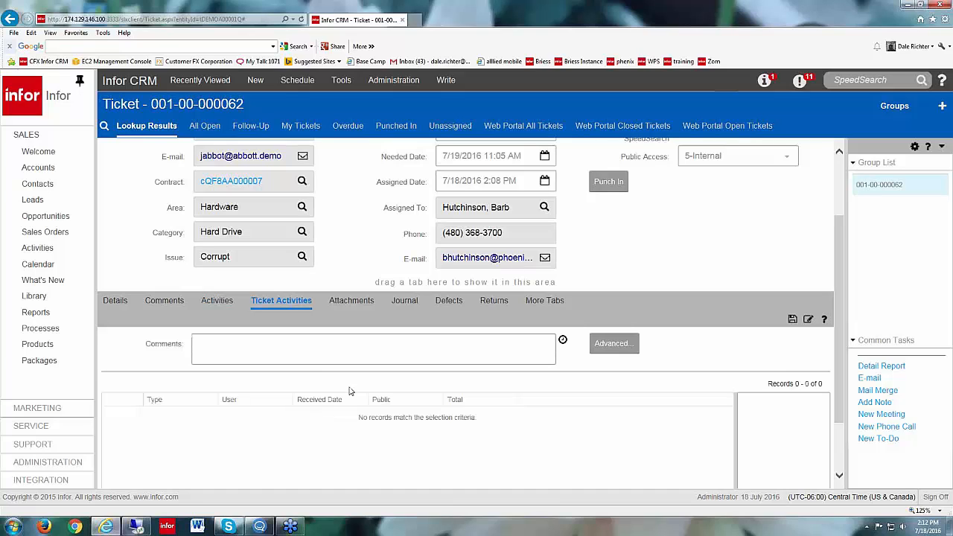
click(608, 188)
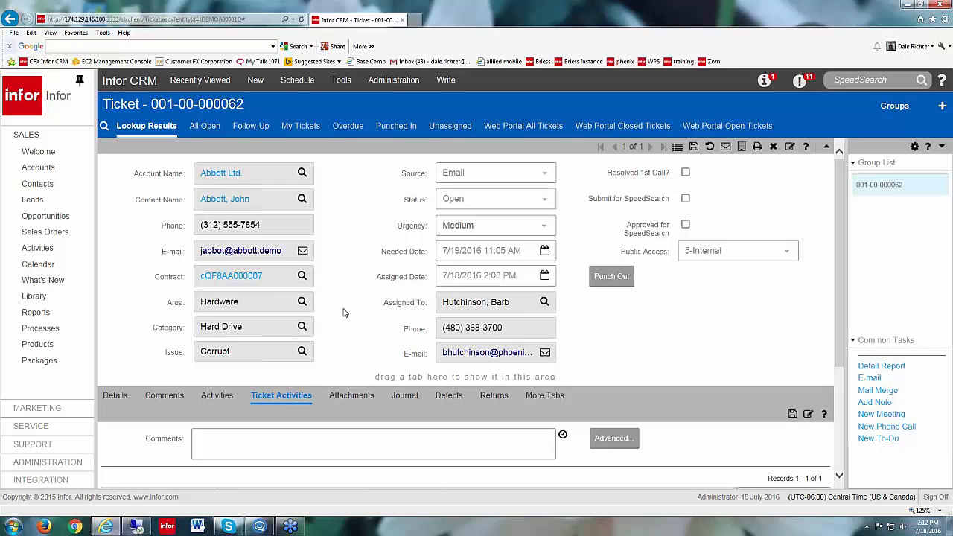
scroll(726, 339, down, 3)
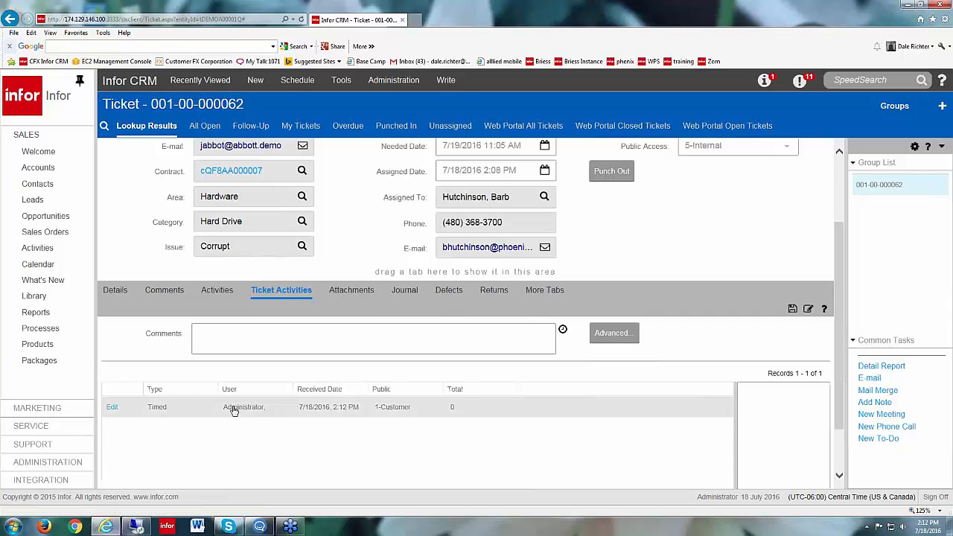
click(607, 171)
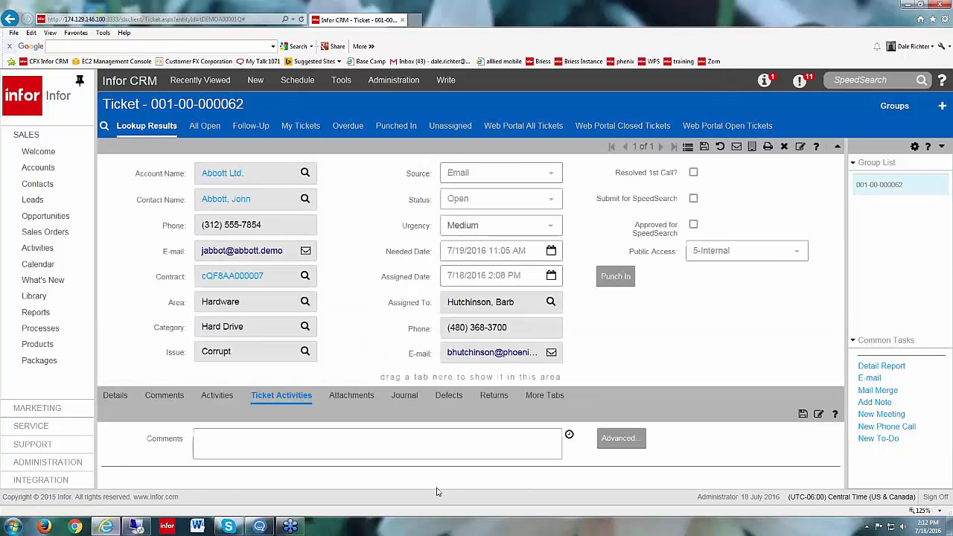
Step: Edit the timed ticket activity, setting its end date to 7/18/2016 4:13 PM
scroll(612, 358, down, 2)
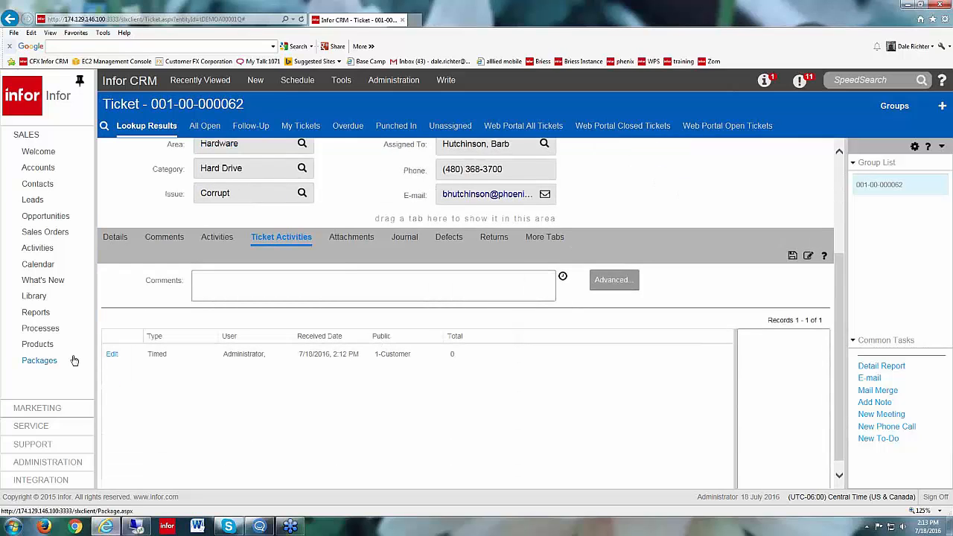
click(111, 356)
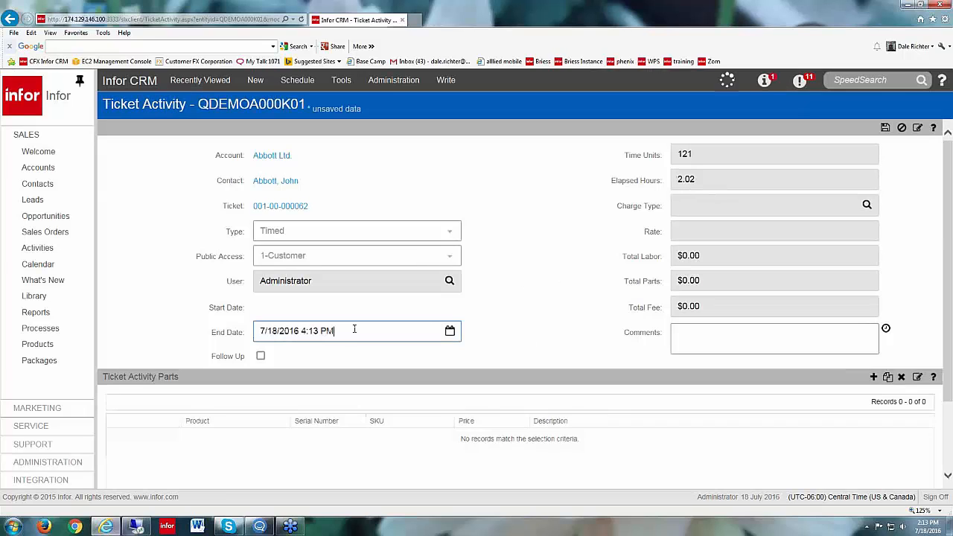
scroll(484, 344, down, 3)
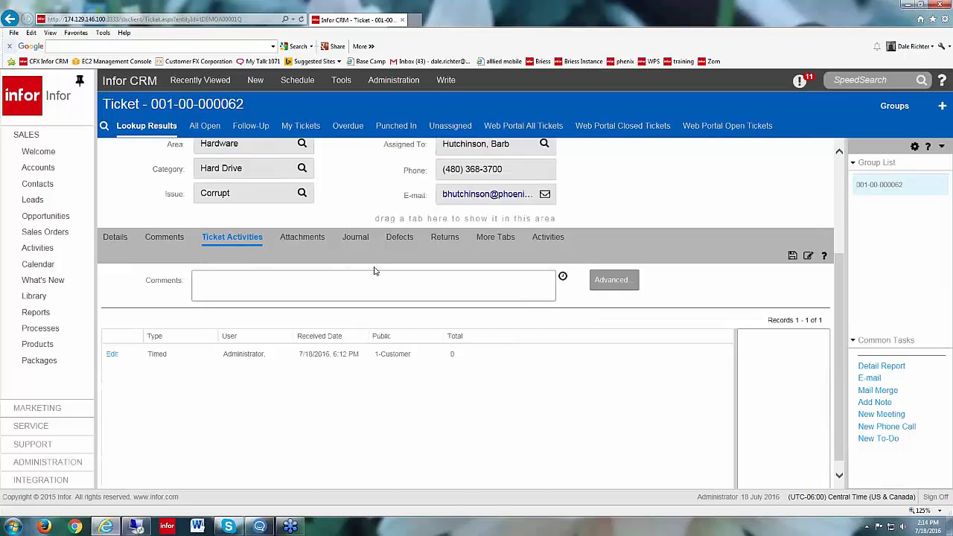
Step: Start an advanced ticket activity of type Customer Update with the end date 7/19/2016 2:14 PM
click(622, 282)
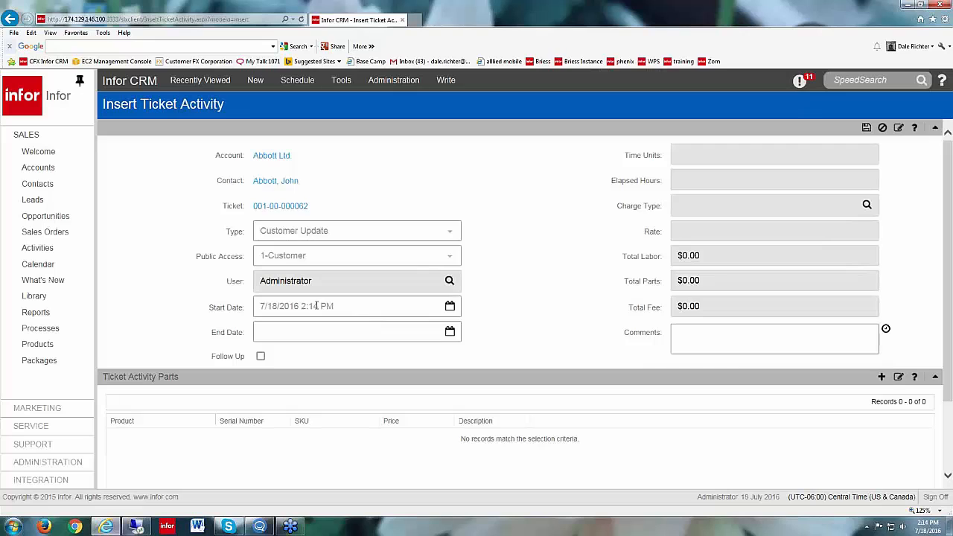
click(449, 333)
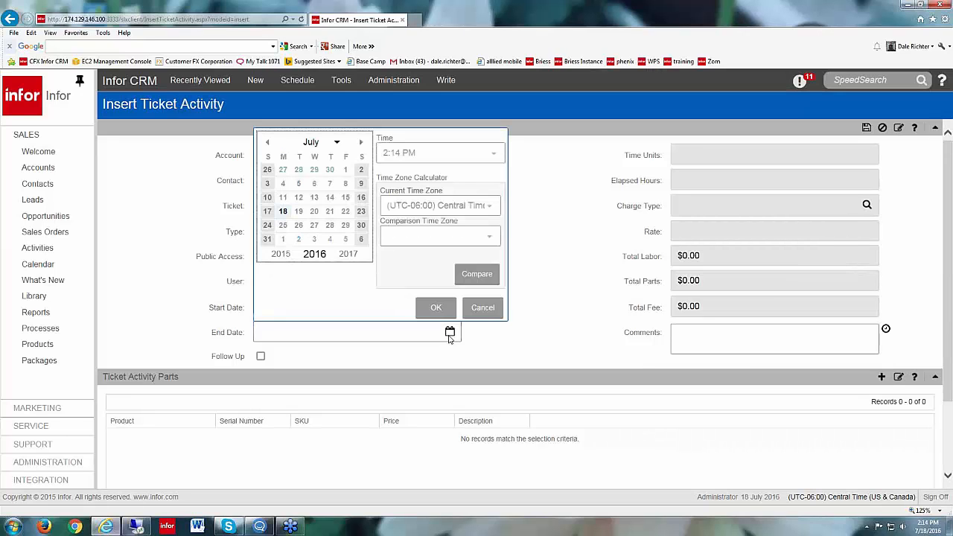
click(298, 212)
click(435, 307)
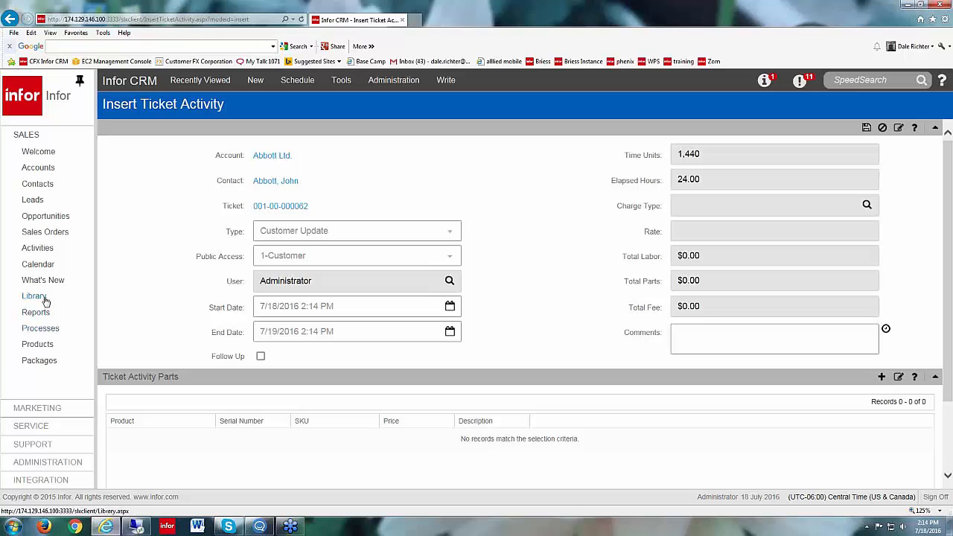
Step: Add the Dell Optiplex (SKU DL2057-22) as a part of the ticket activity and save the activity
click(881, 377)
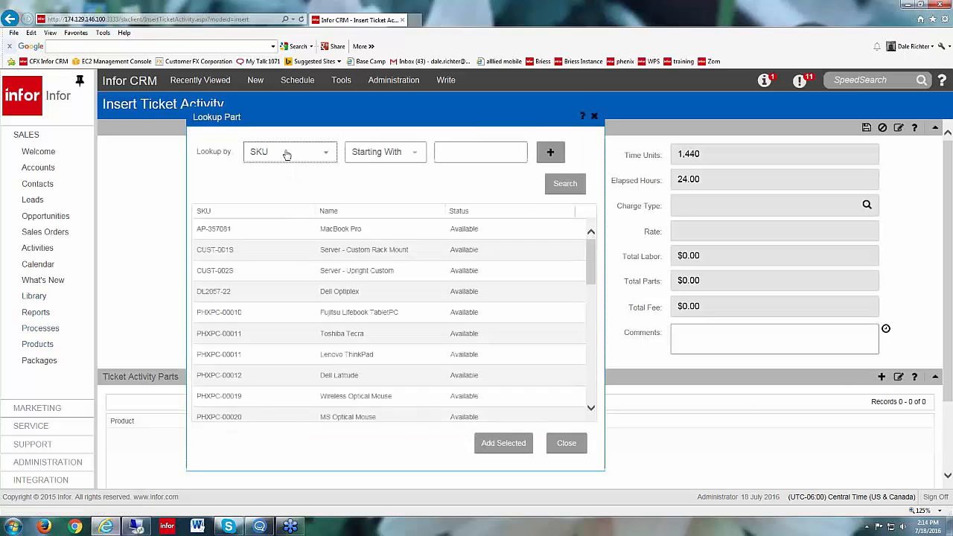
click(349, 291)
click(520, 443)
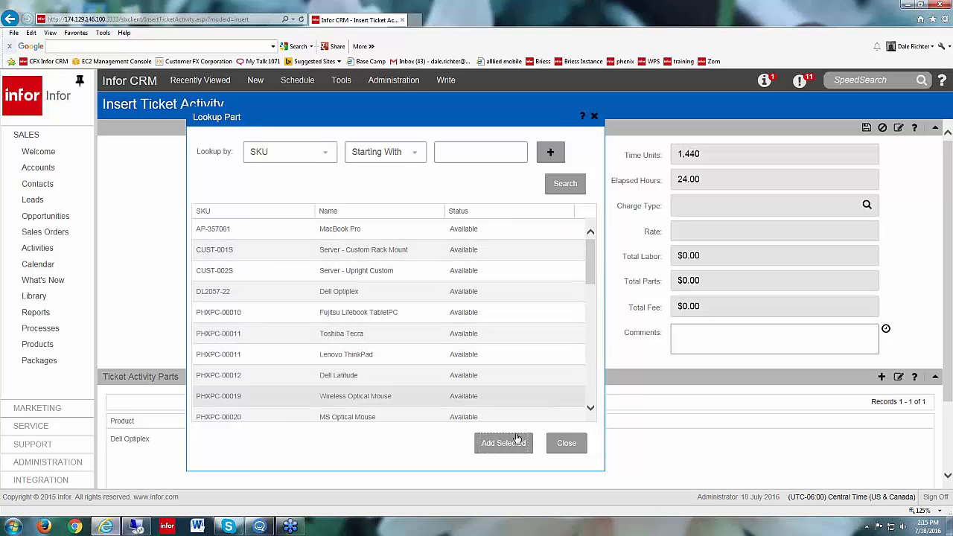
click(562, 443)
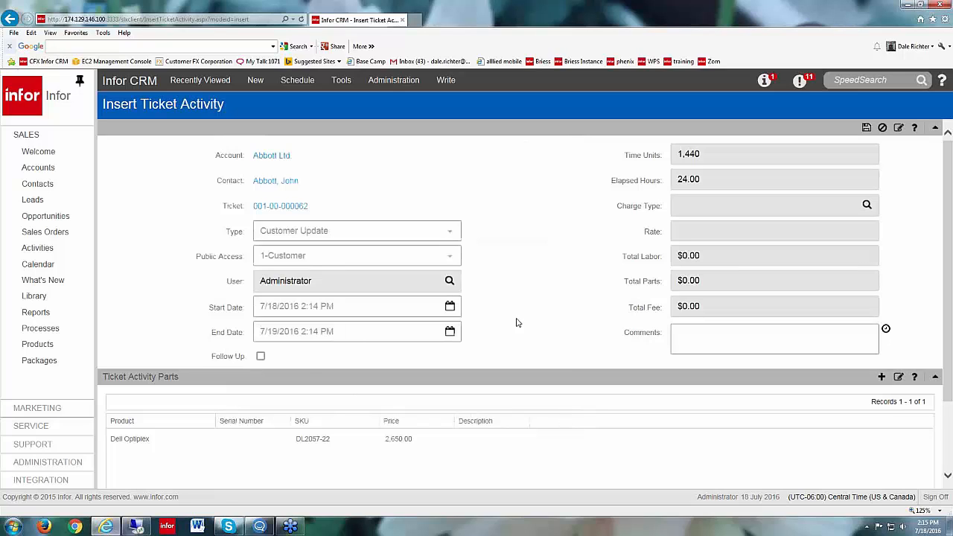
click(865, 128)
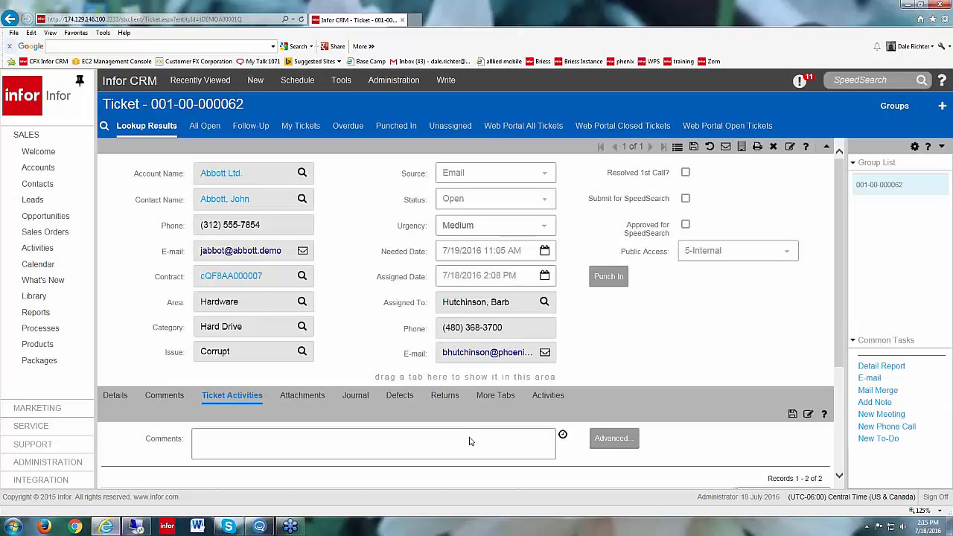
Step: Review the ticket's recorded activities and examine its journal, including the received and completed fields and the audit trail entries
scroll(456, 427, down, 3)
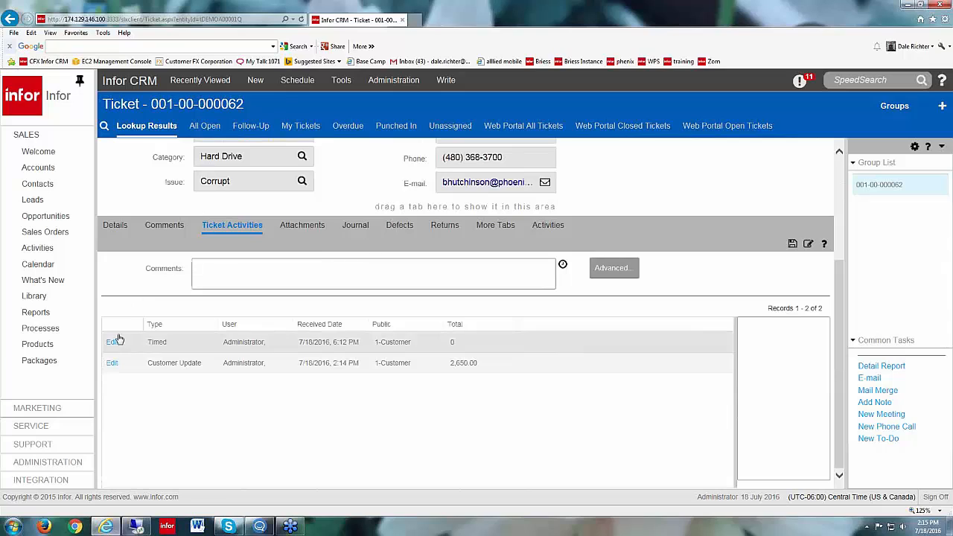
click(388, 359)
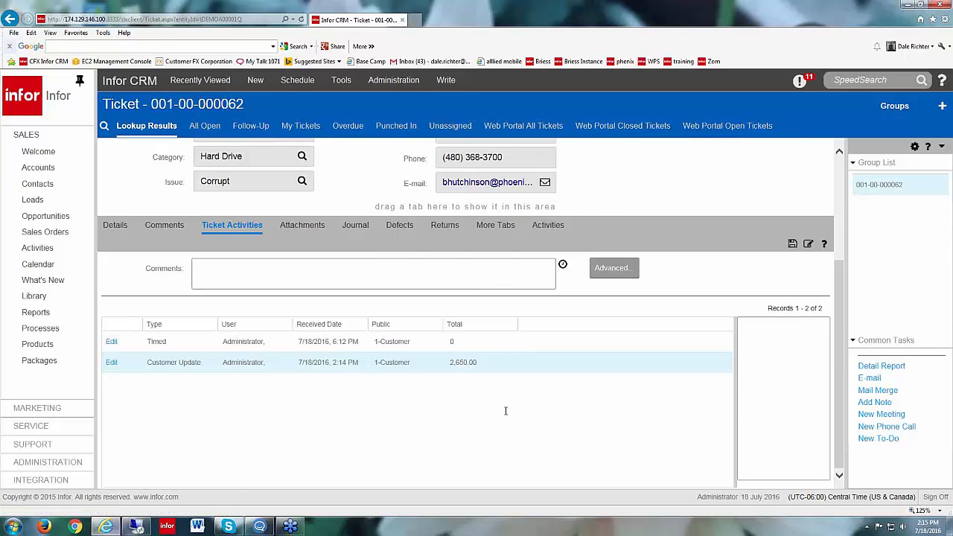
click(353, 226)
scroll(361, 452, down, 3)
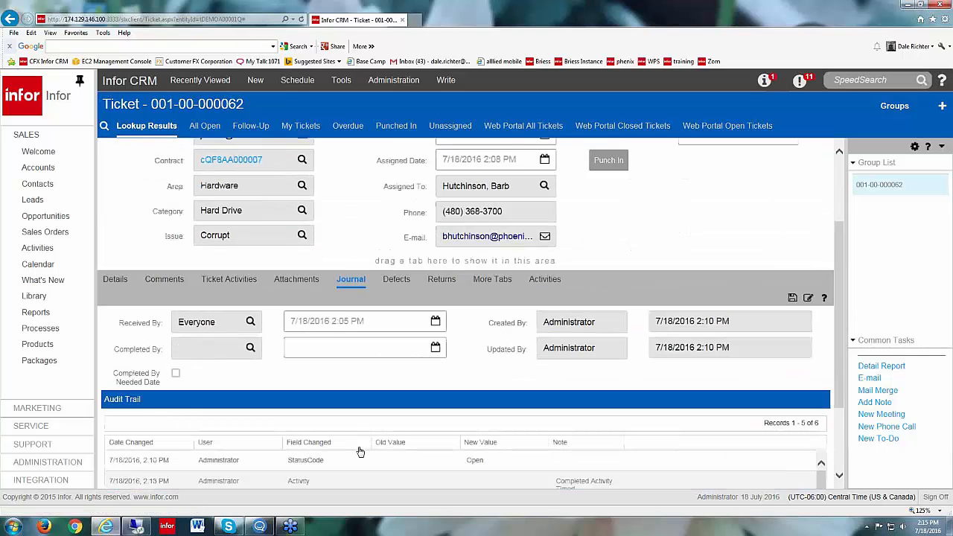
scroll(365, 435, down, 2)
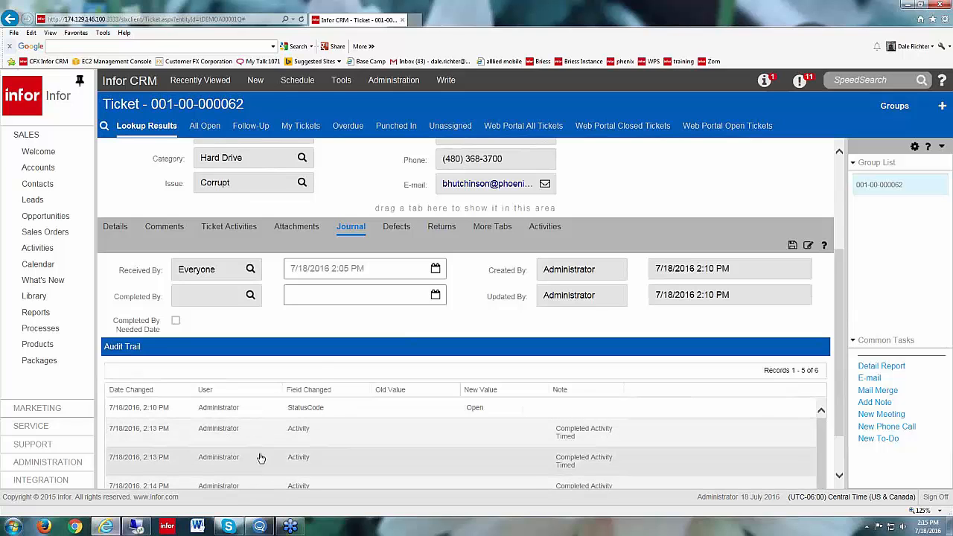
scroll(261, 460, down, 2)
scroll(262, 460, up, 2)
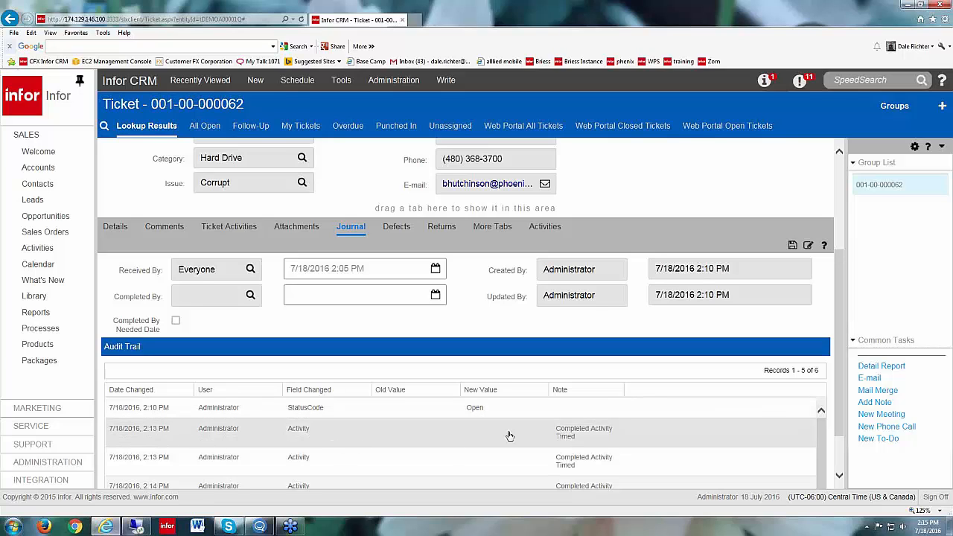
scroll(446, 453, down, 2)
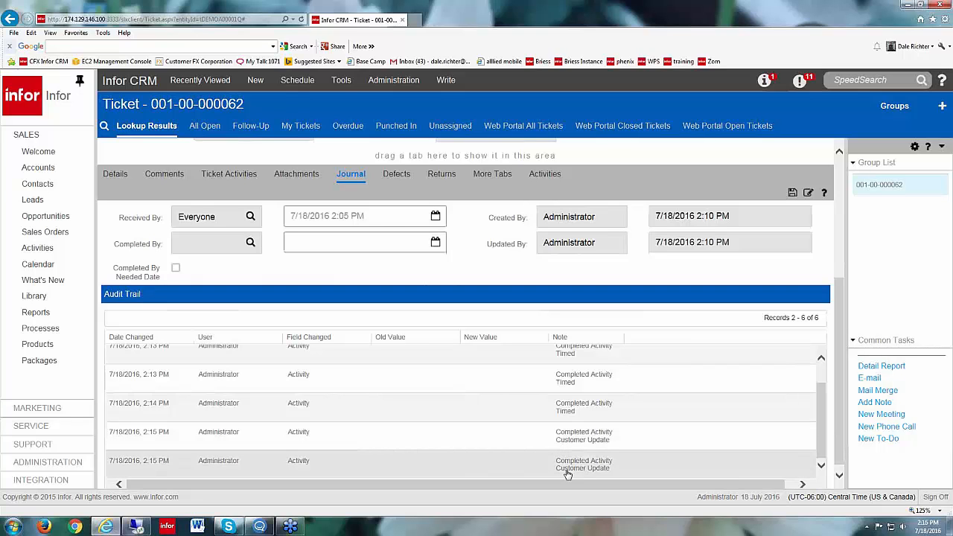
scroll(372, 380, up, 1)
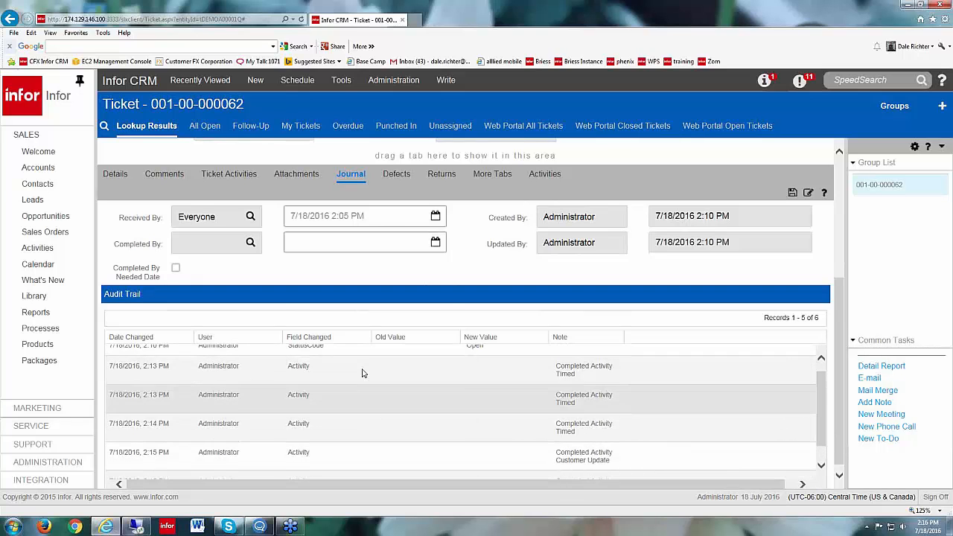
scroll(362, 372, up, 2)
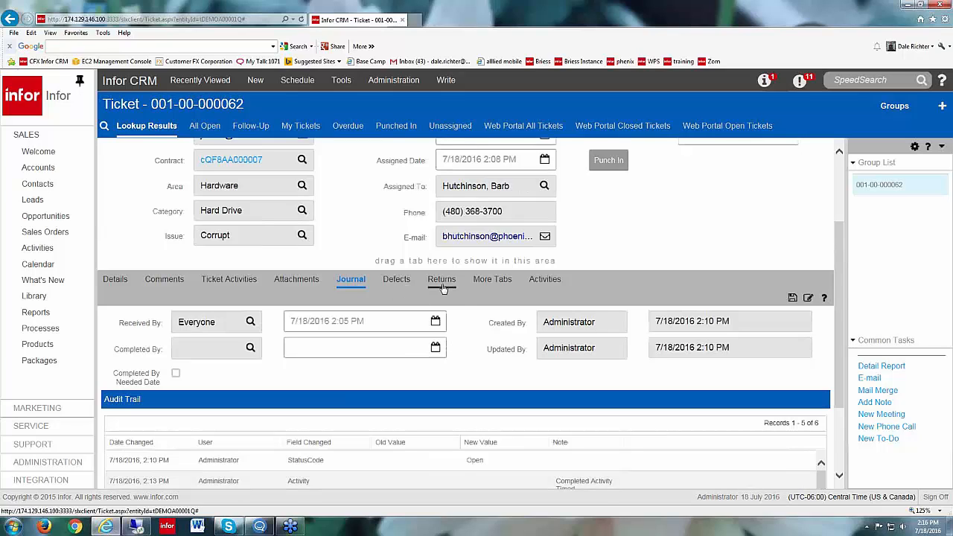
click(483, 281)
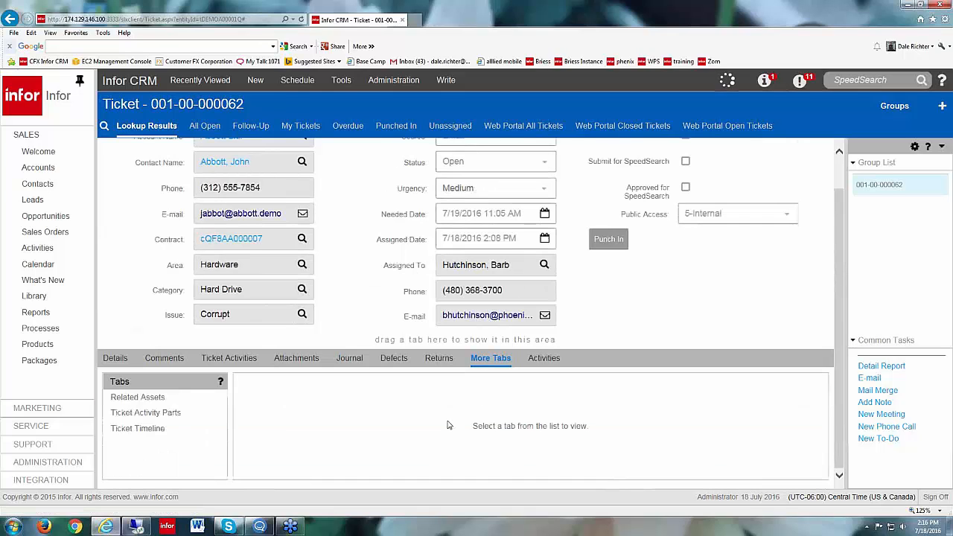
click(145, 434)
scroll(324, 449, down, 2)
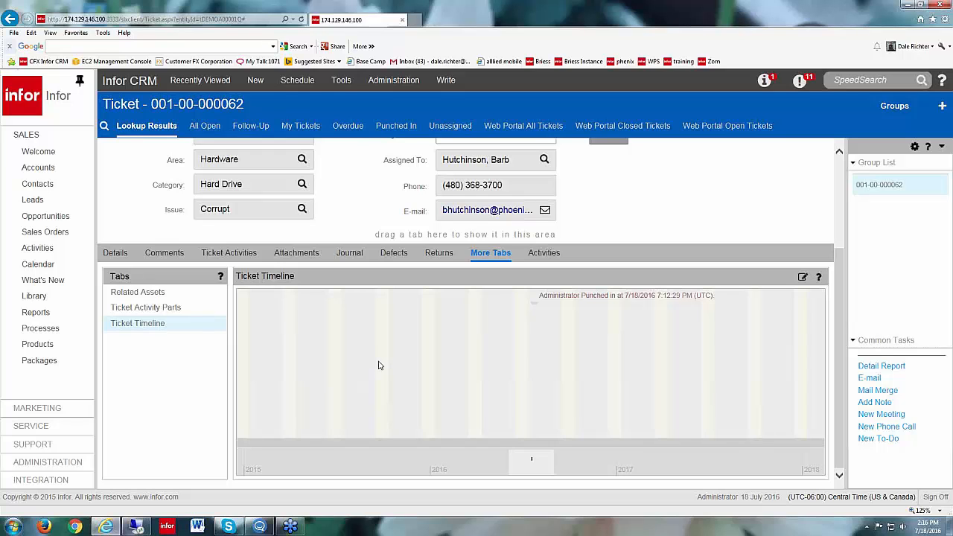
scroll(378, 365, up, 4)
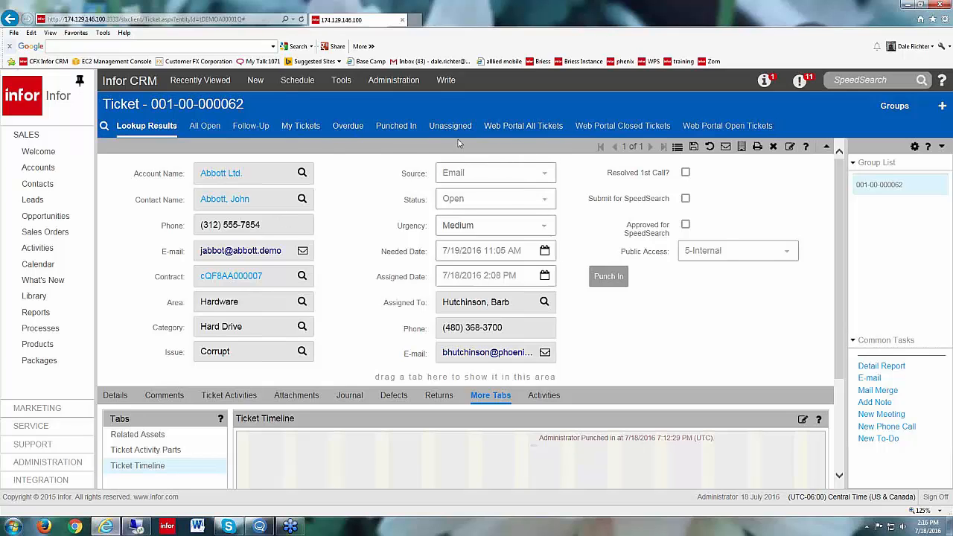
Step: Show the My Tickets group as a list and review the Overdue and All Open ticket groups
click(289, 126)
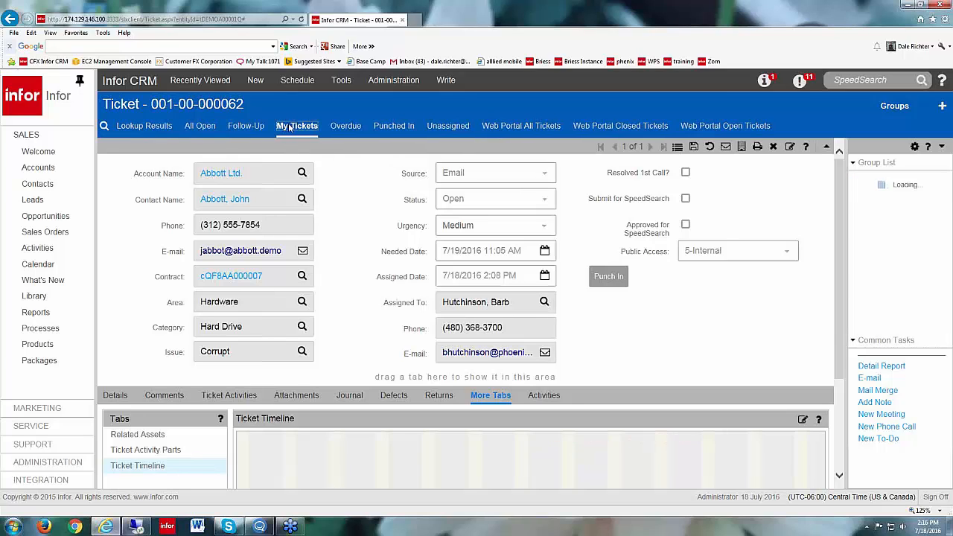
click(676, 152)
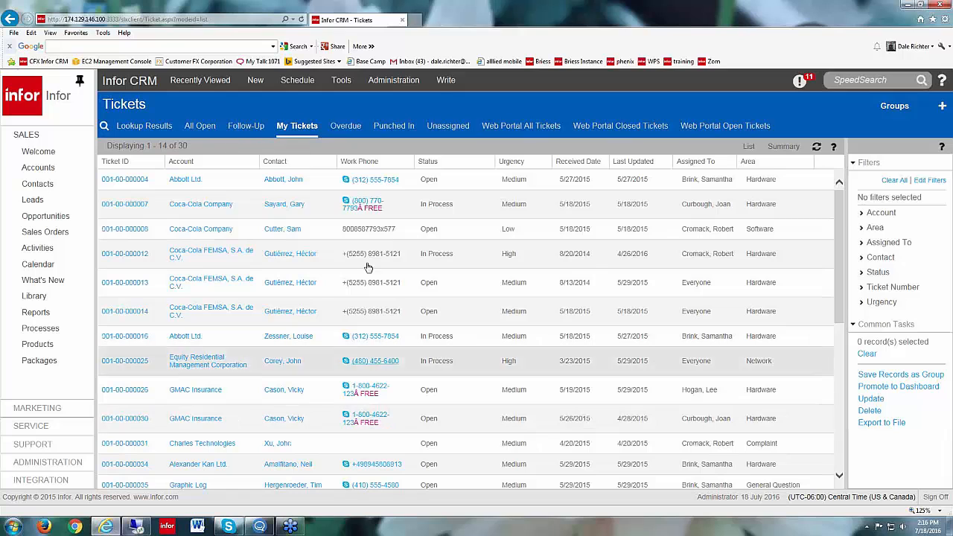
click(350, 128)
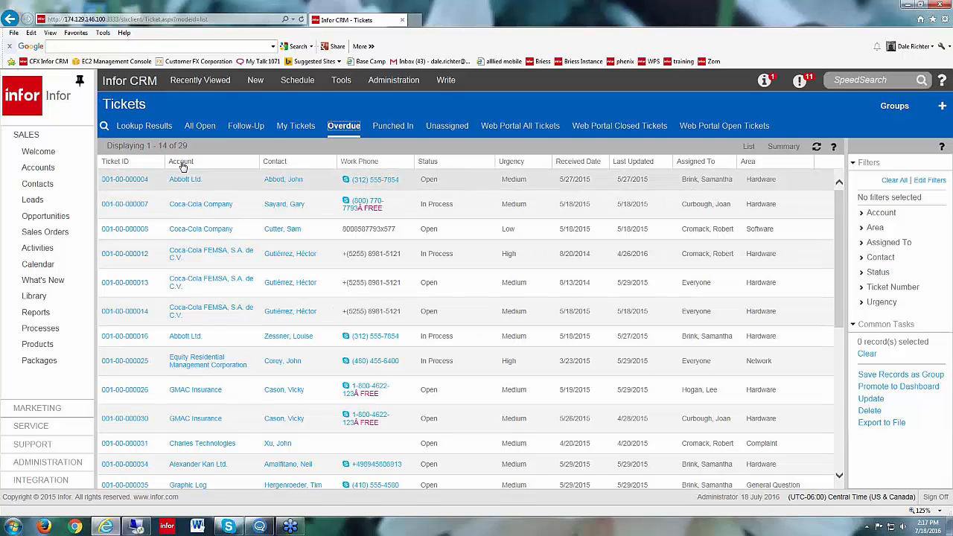
click(198, 128)
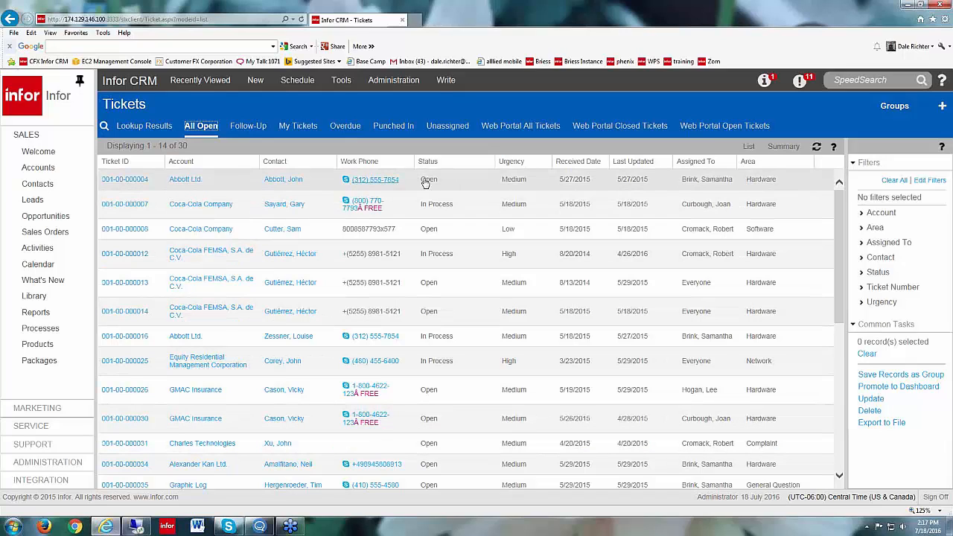
click(128, 183)
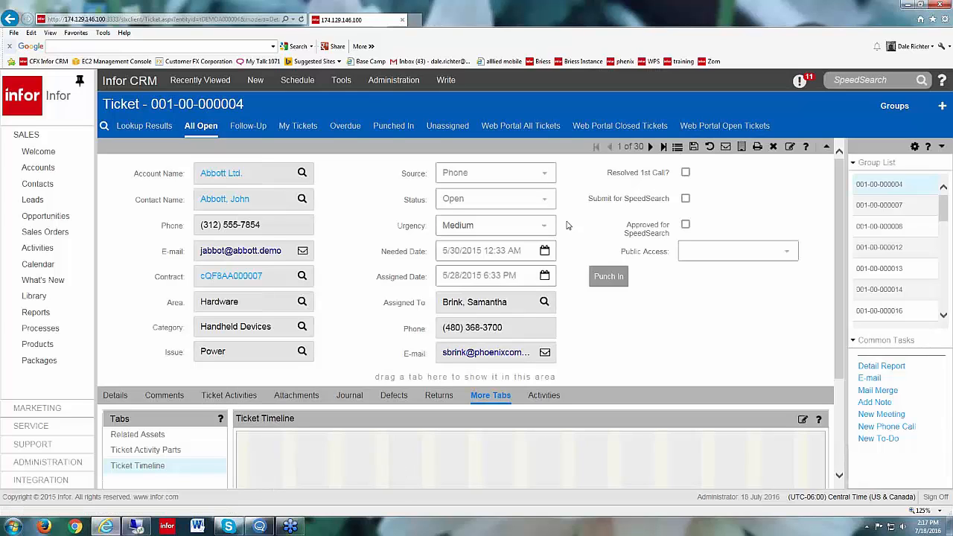
click(545, 200)
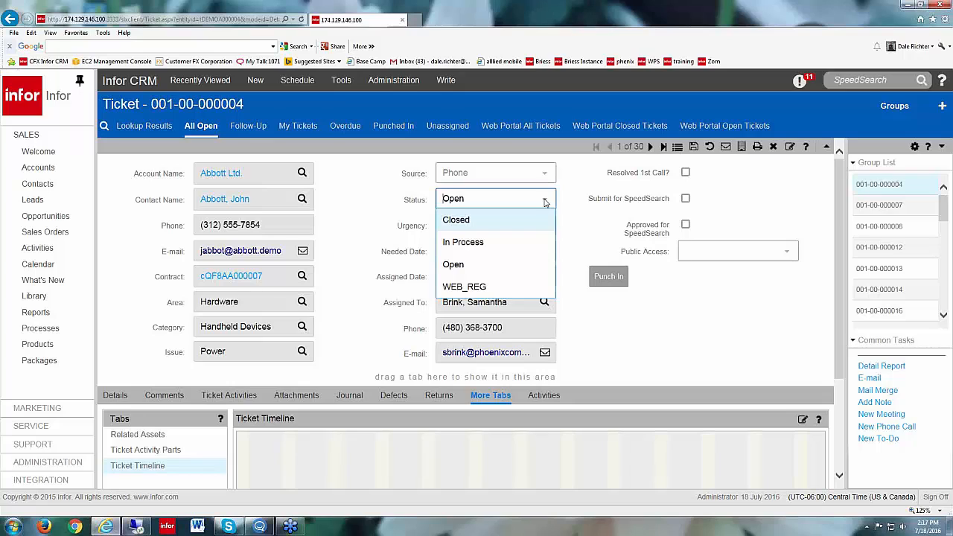
click(477, 247)
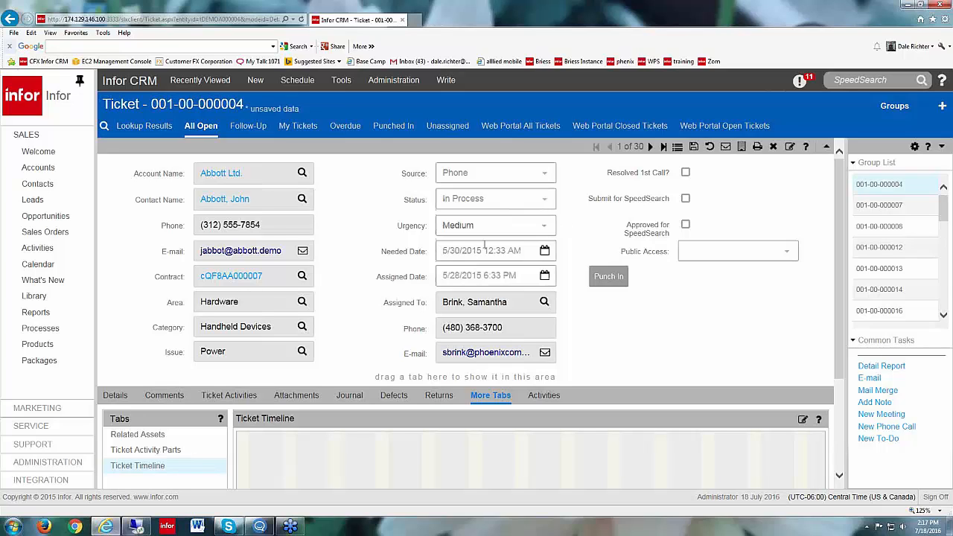
Step: Set the ticket's needed date to 8/3/2016 2:33 AM and save the ticket
click(544, 251)
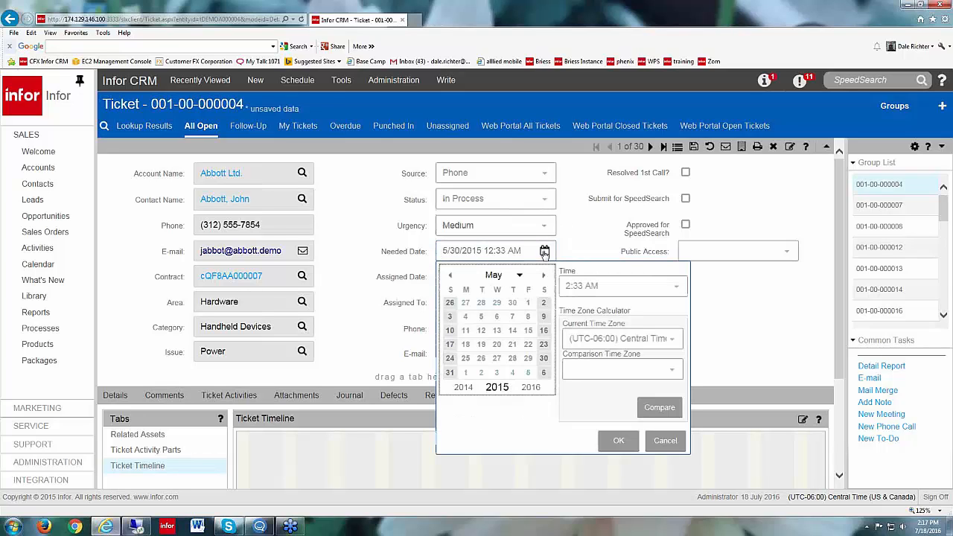
click(530, 387)
click(542, 277)
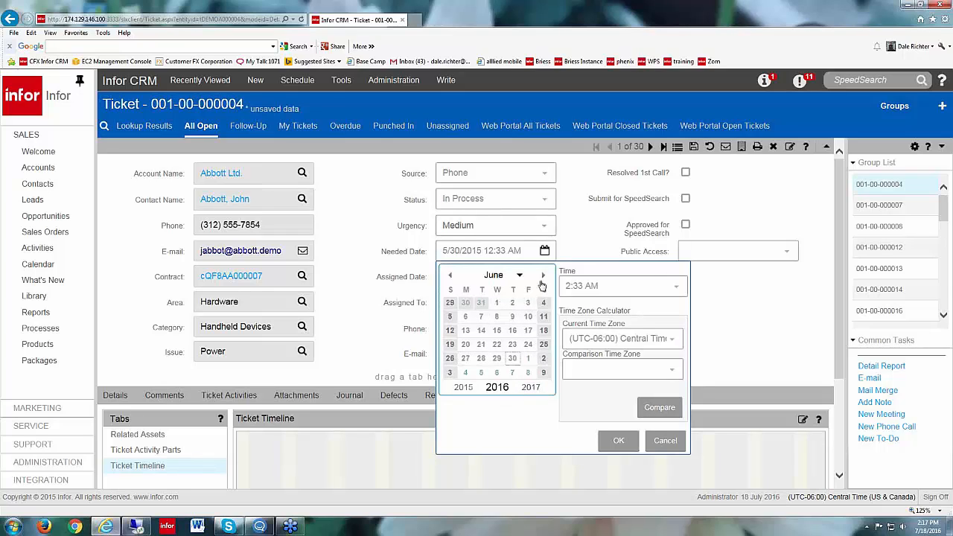
click(543, 276)
click(543, 277)
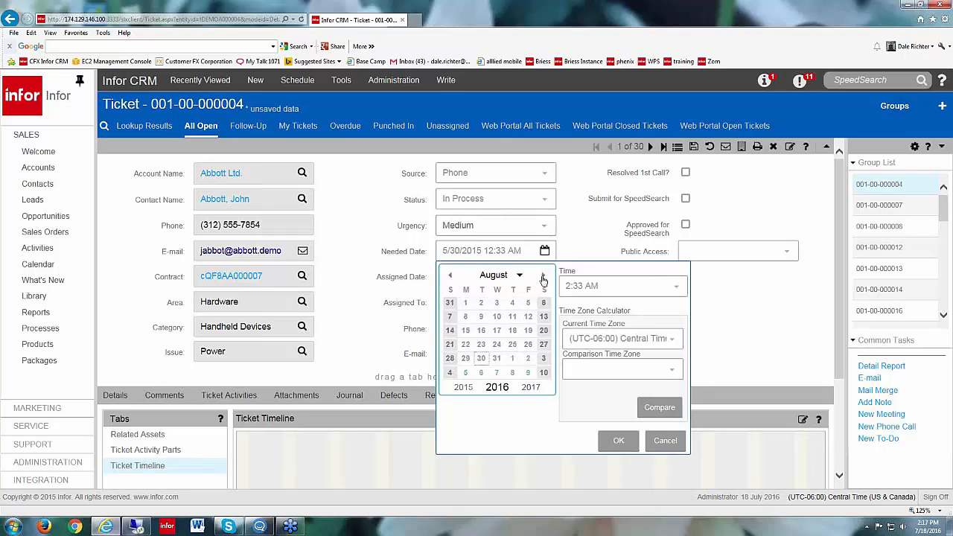
click(497, 303)
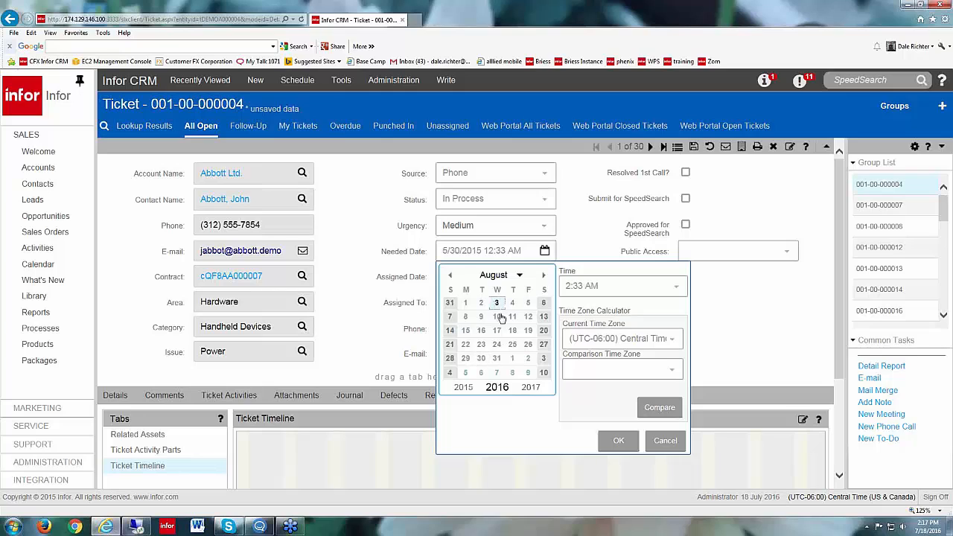
click(617, 441)
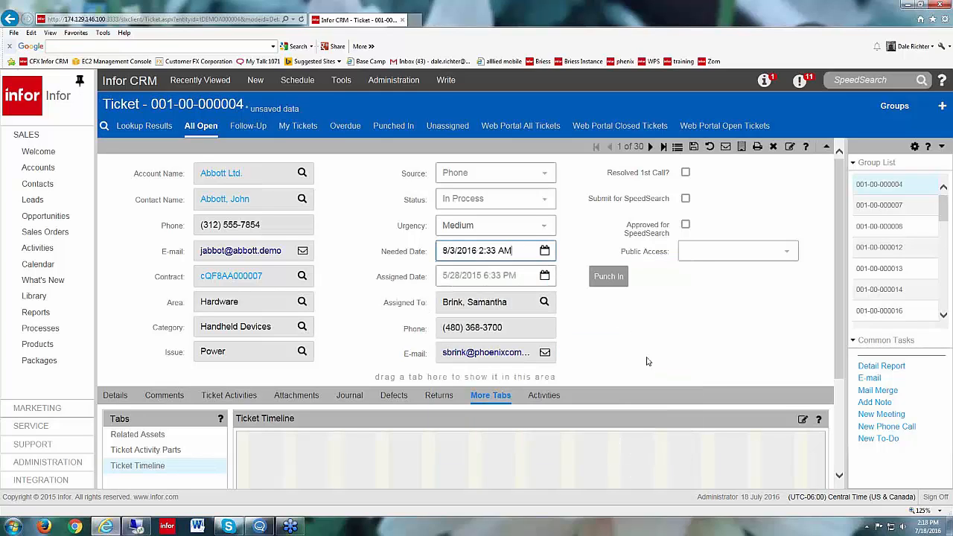
click(728, 152)
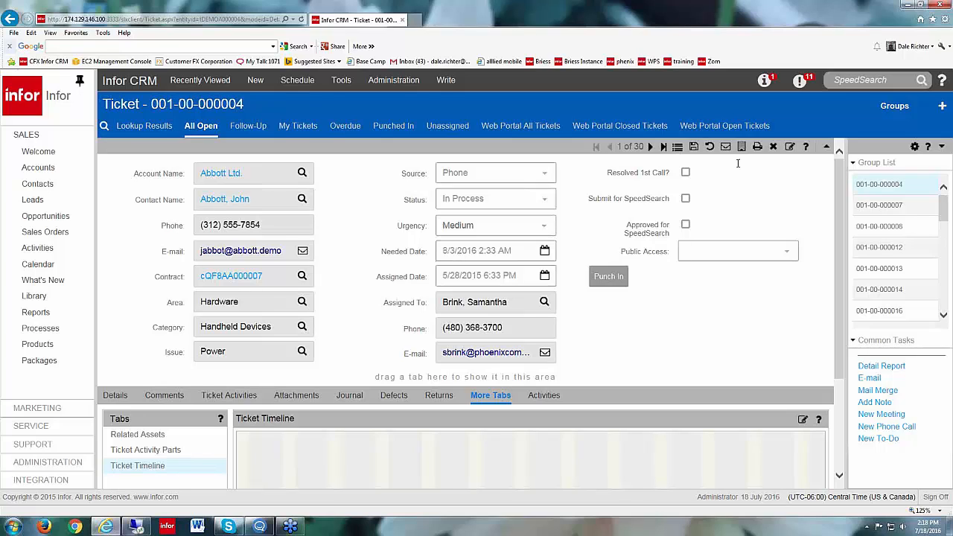
Step: Return to the ticket list and make a copy of the All Open group with its default name
click(677, 148)
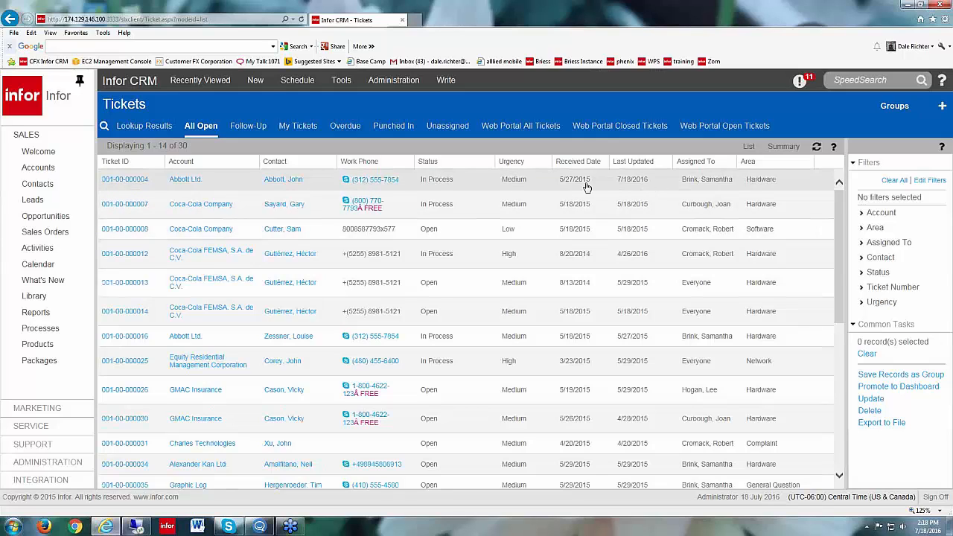
right_click(211, 126)
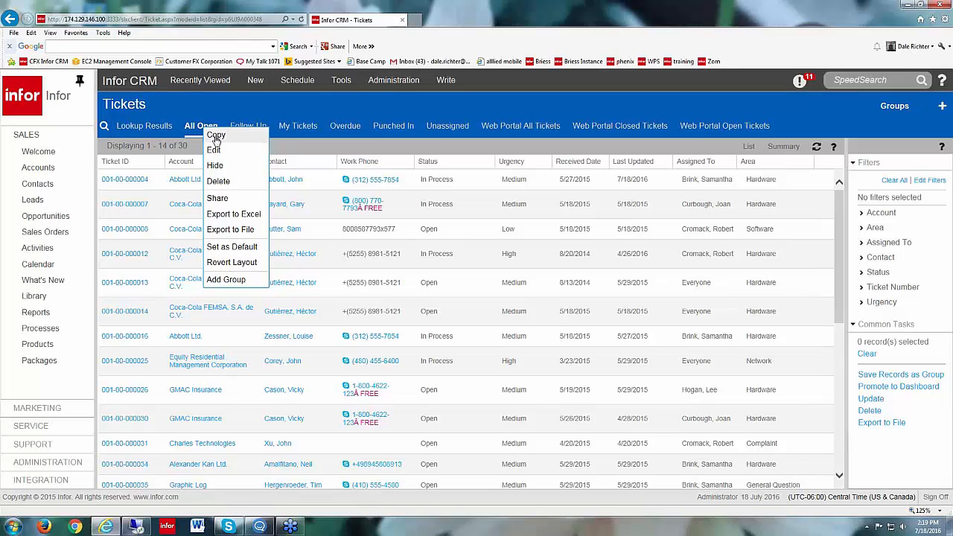
click(216, 135)
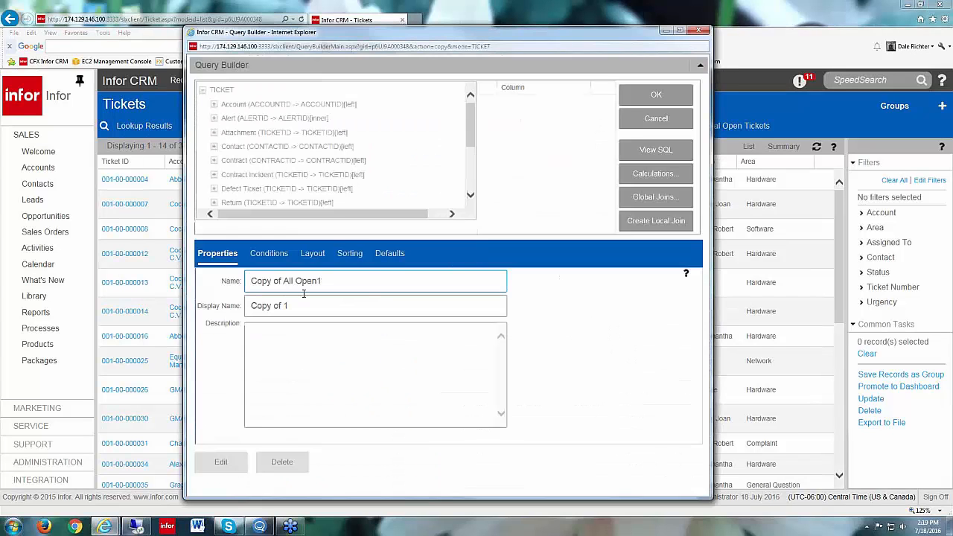
click(685, 93)
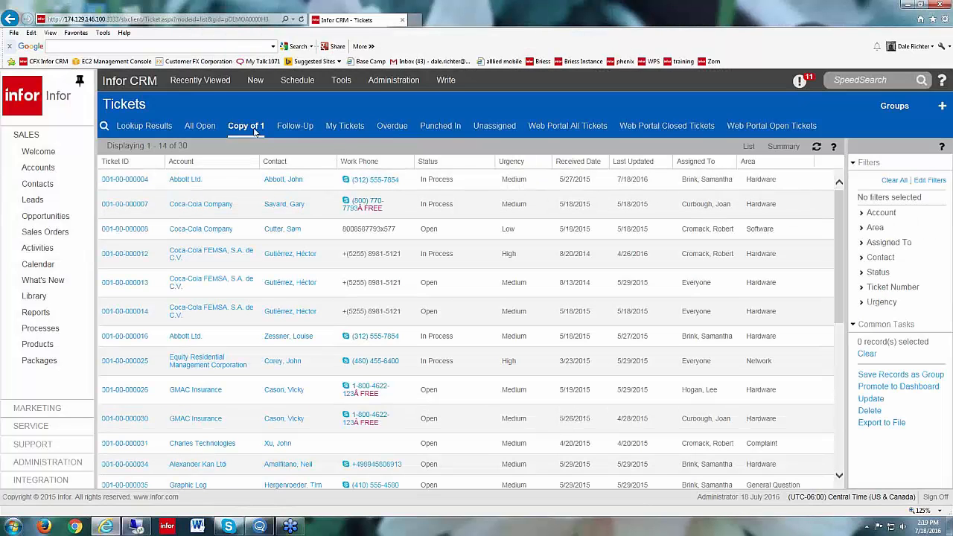
Step: Edit the copied group to add the ticket's Needed By Date field as a column in its layout
click(240, 129)
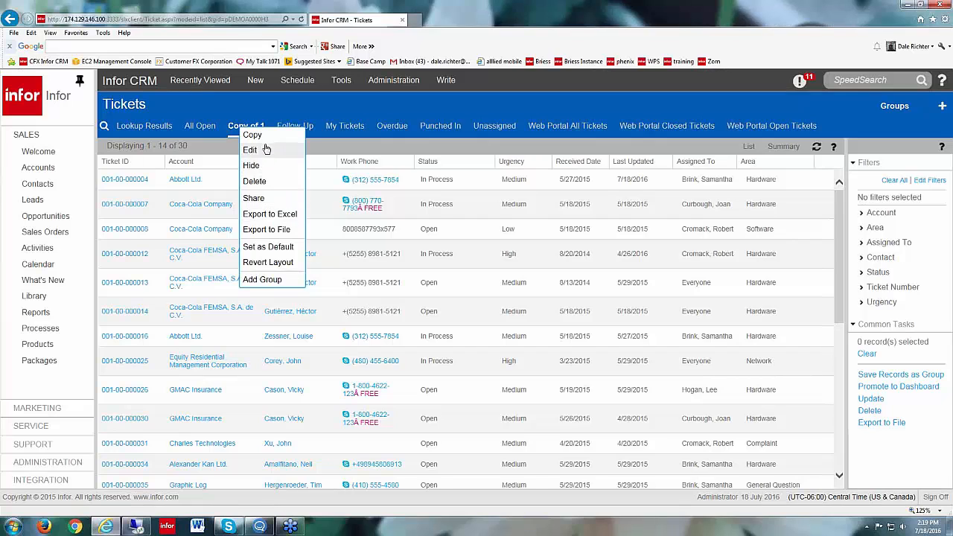
click(265, 149)
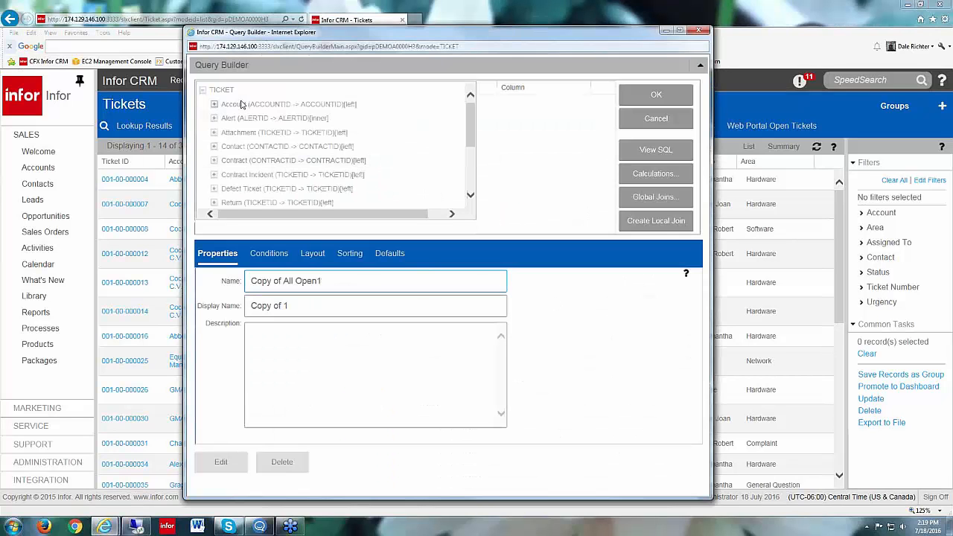
click(228, 92)
drag(610, 122, 606, 170)
click(563, 146)
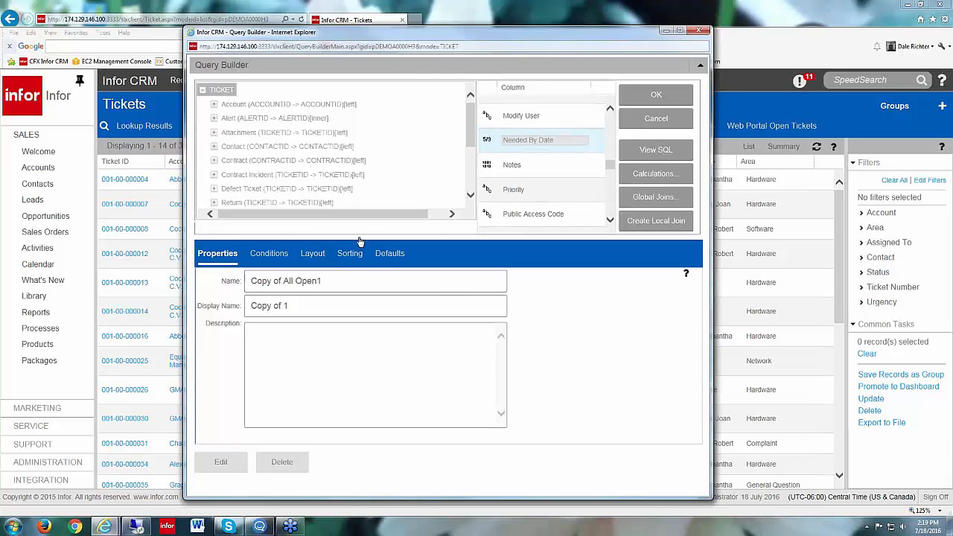
click(317, 253)
drag(563, 148, 618, 305)
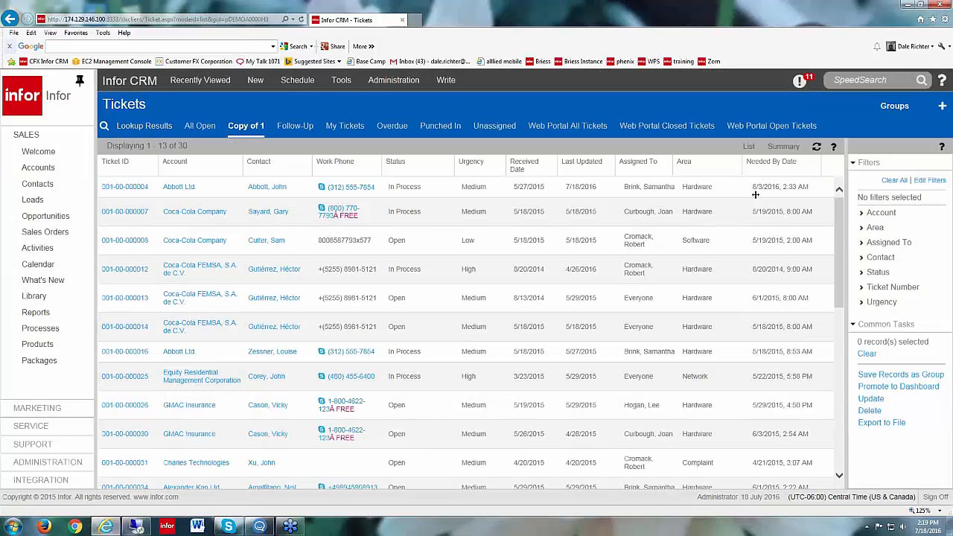
click(769, 170)
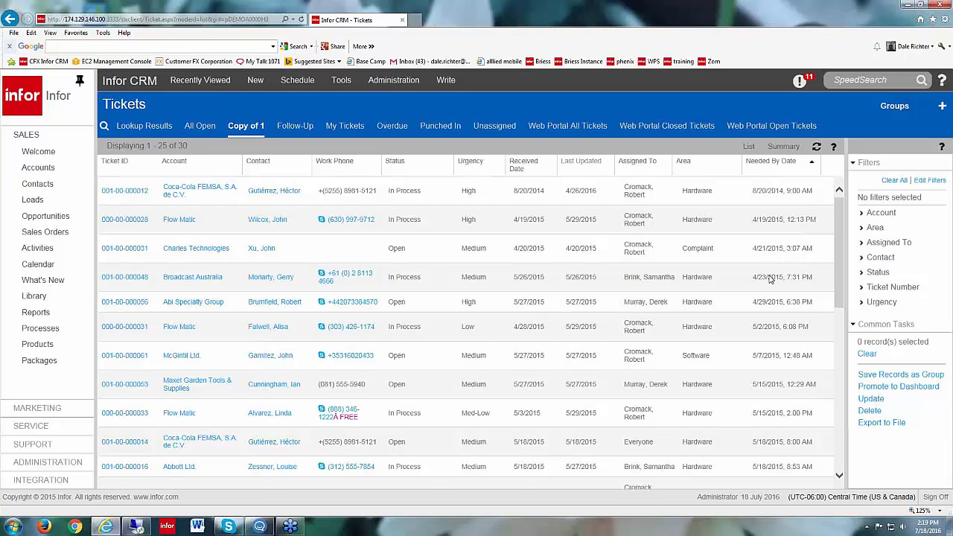
click(139, 197)
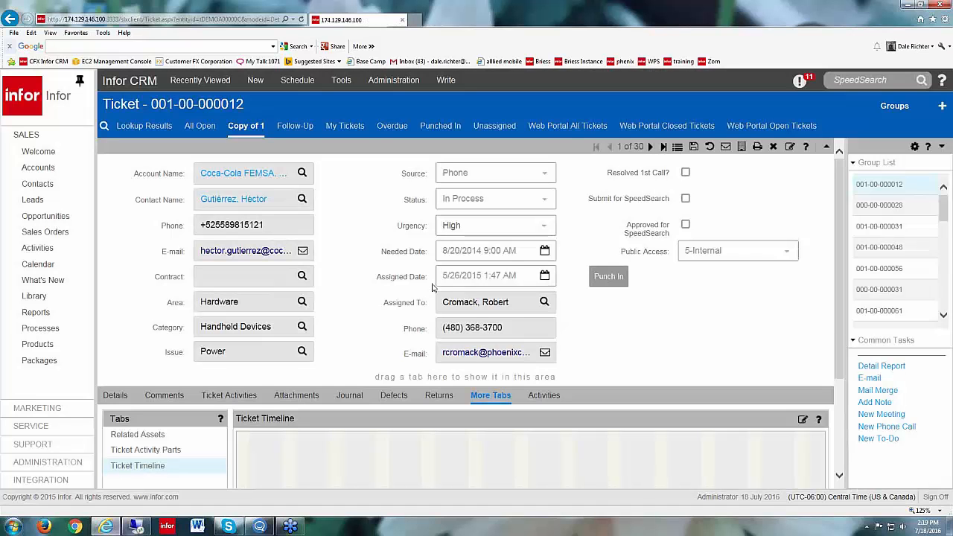
click(264, 176)
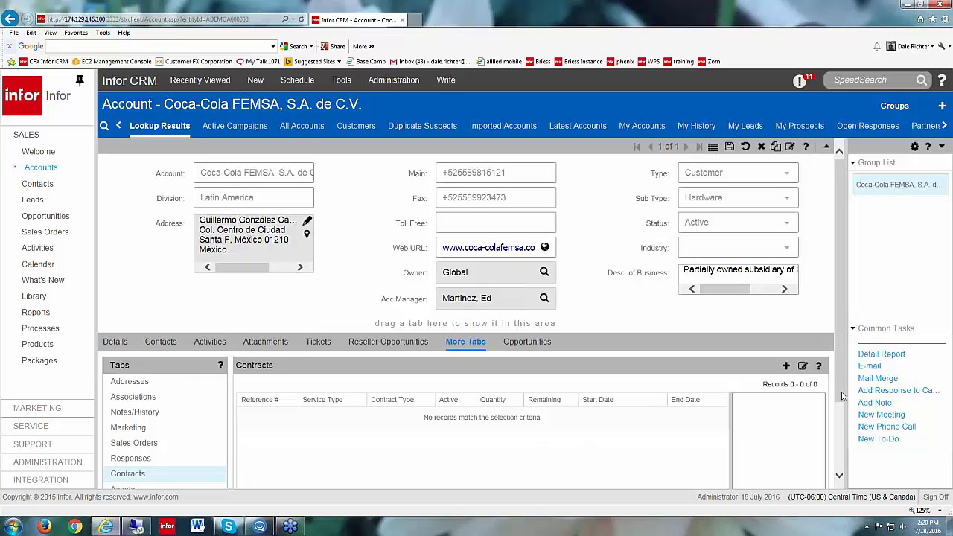
scroll(830, 400, down, 2)
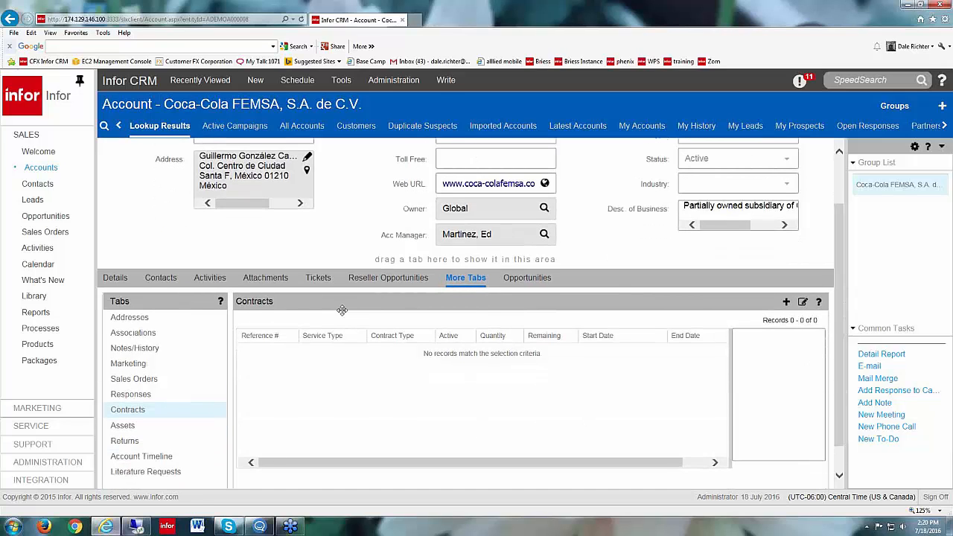
click(316, 279)
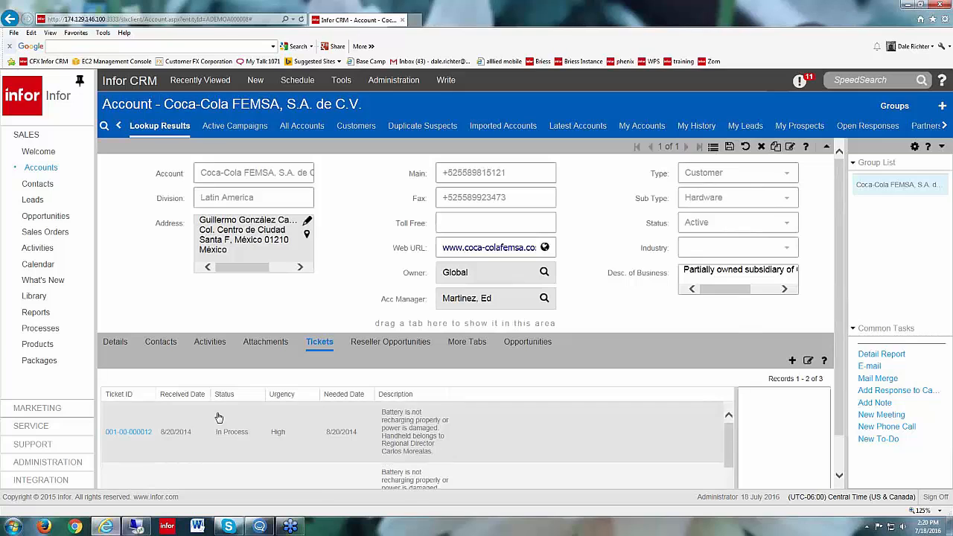
scroll(207, 471, up, 1)
scroll(324, 470, down, 3)
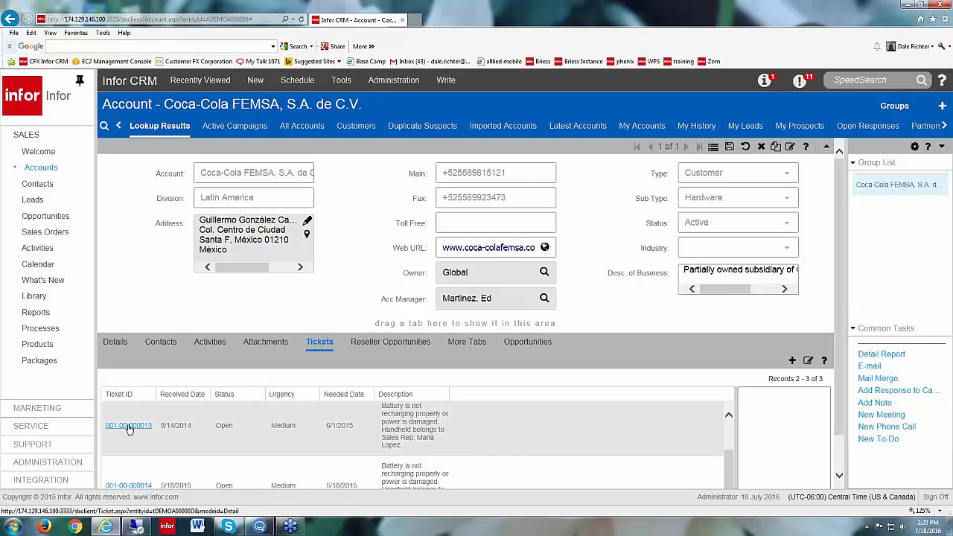
scroll(128, 430, down, 1)
click(127, 394)
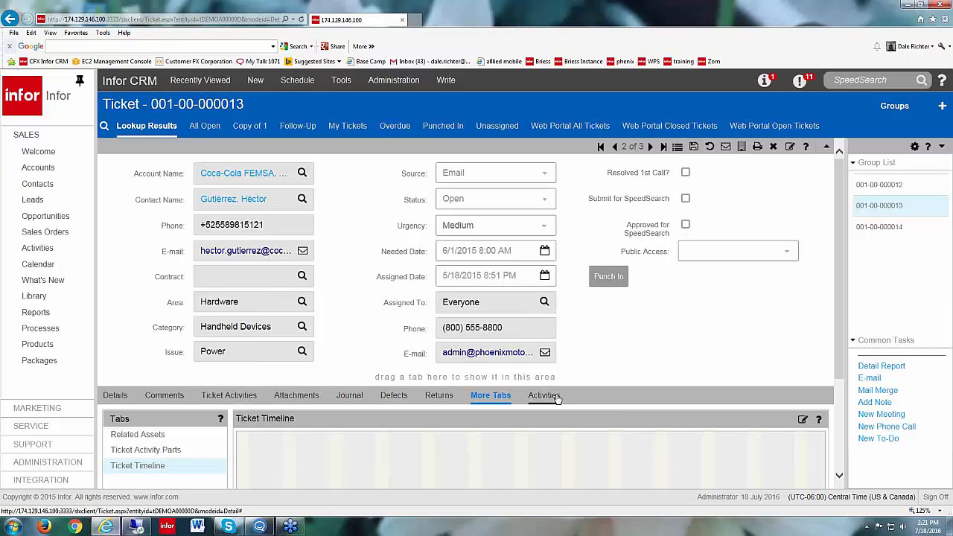
click(545, 203)
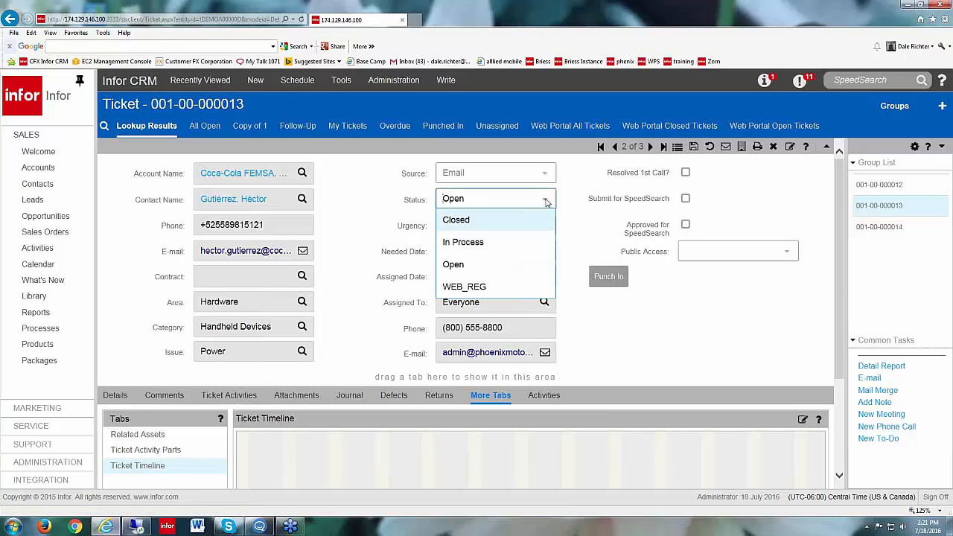
click(476, 223)
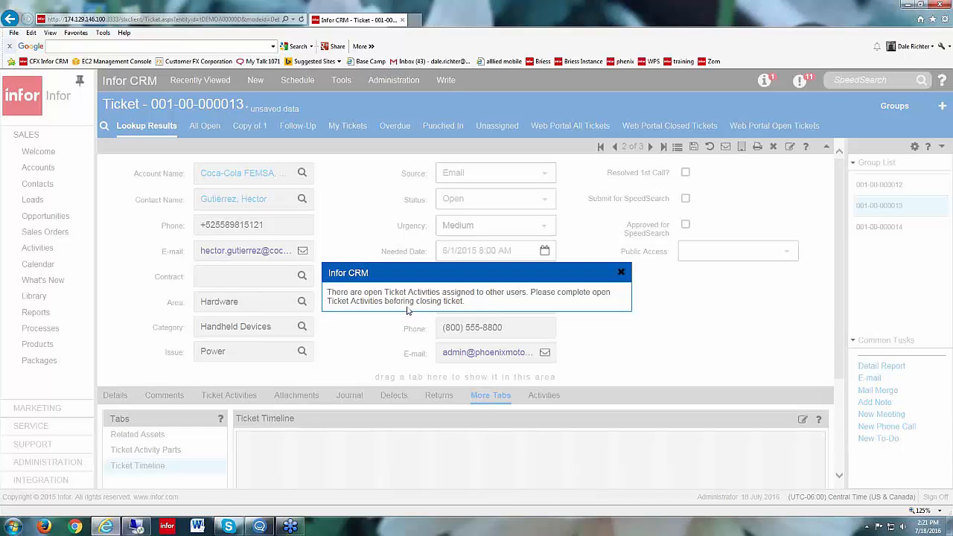
click(623, 273)
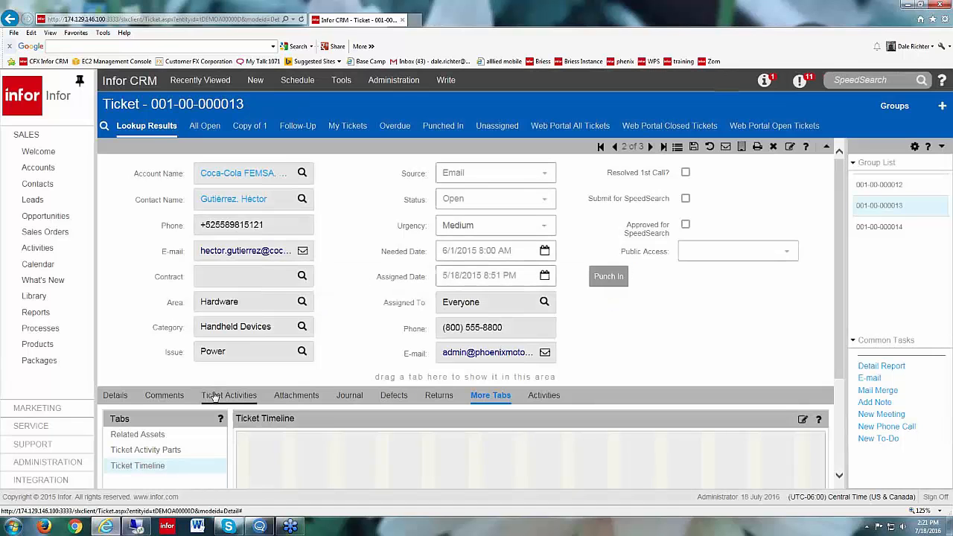
click(216, 395)
scroll(328, 471, down, 3)
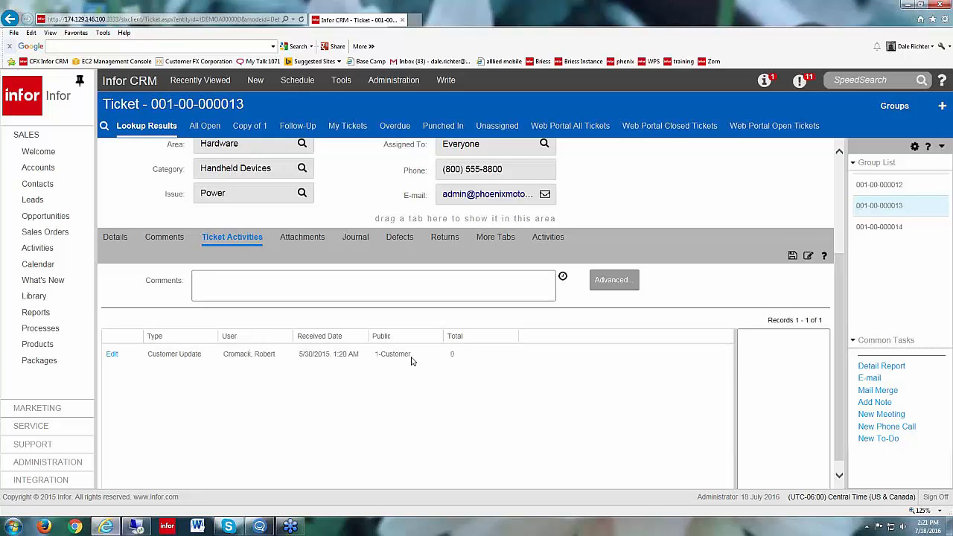
drag(843, 322, 841, 219)
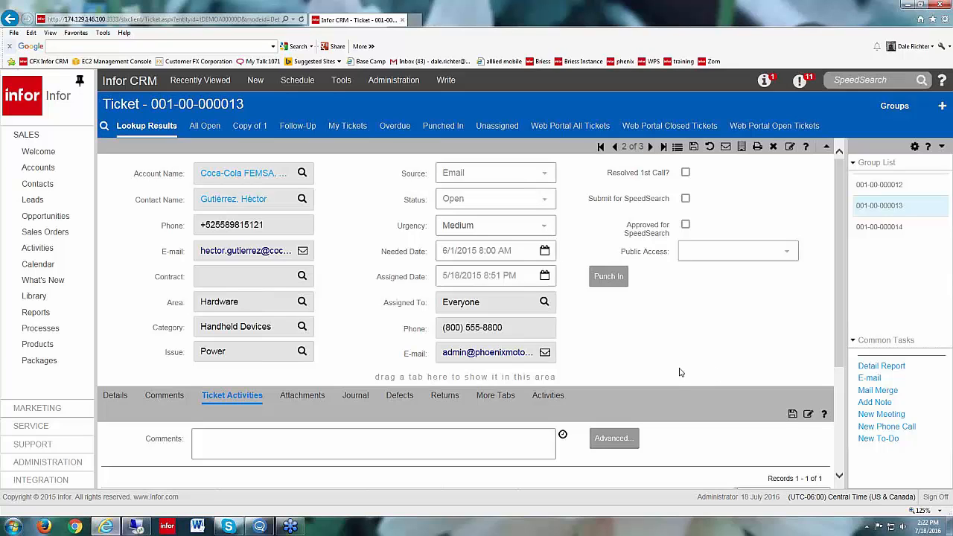
scroll(387, 434, down, 3)
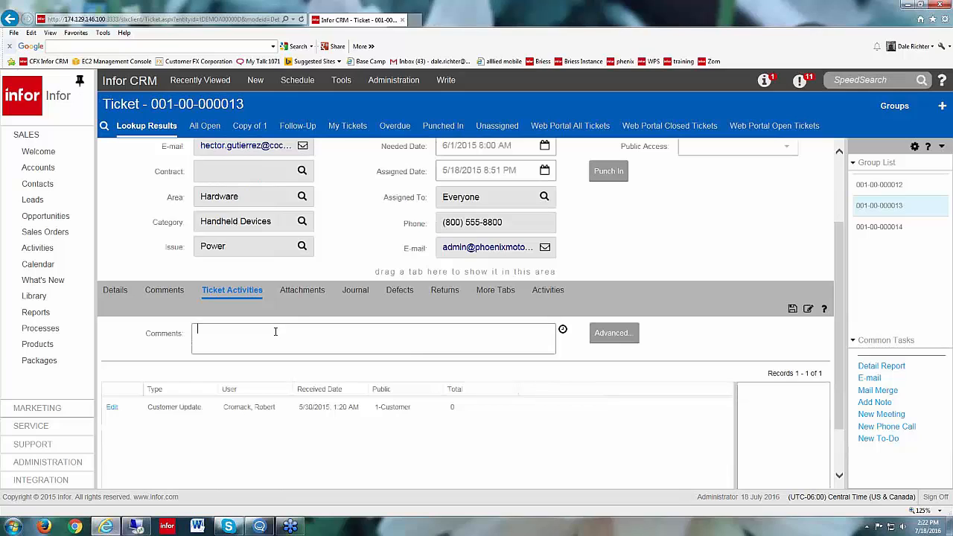
click(275, 331)
scroll(651, 243, up, 2)
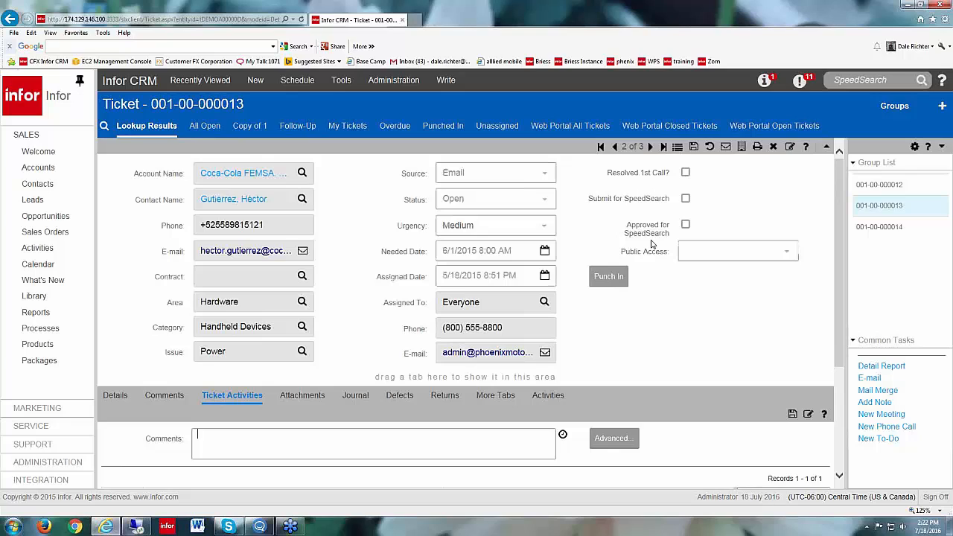